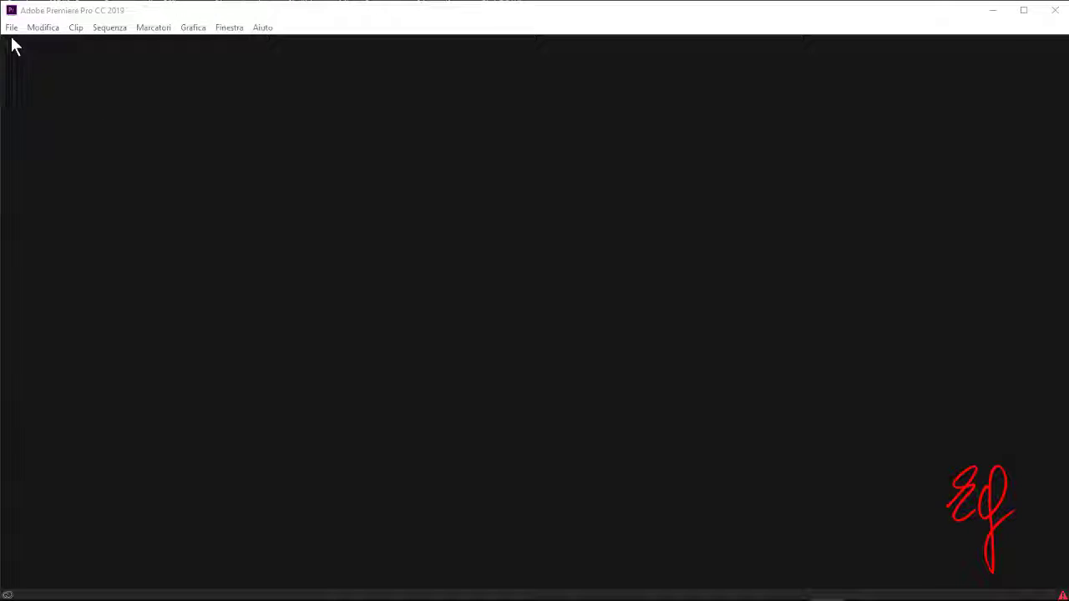
Start a new project named 'aaaaaaaaaa' and turn on ingest in its ingest settings.
click(14, 34)
mouse_move(55, 46)
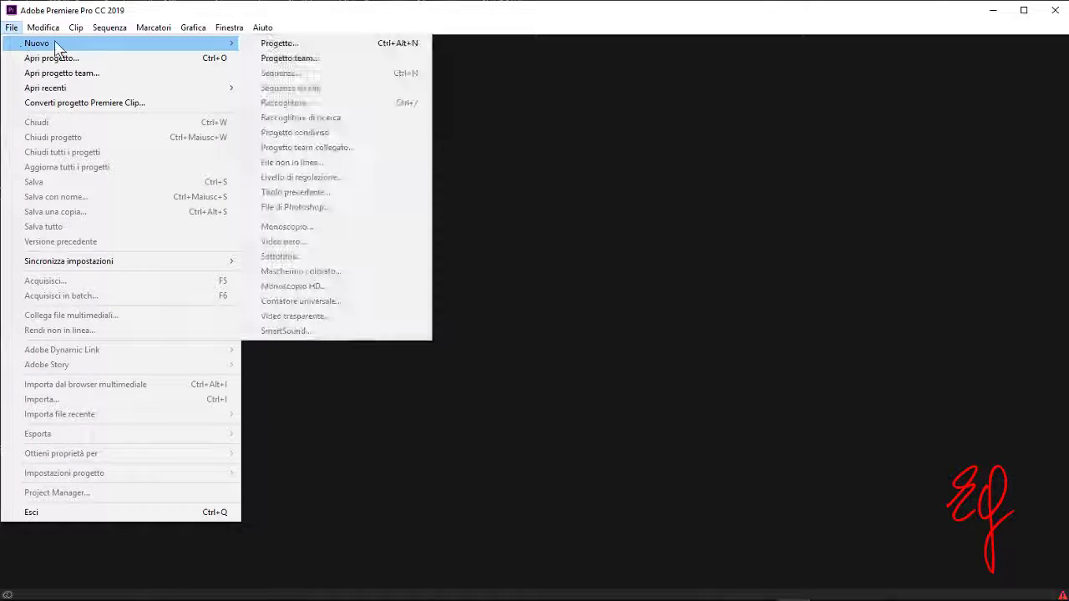
click(279, 43)
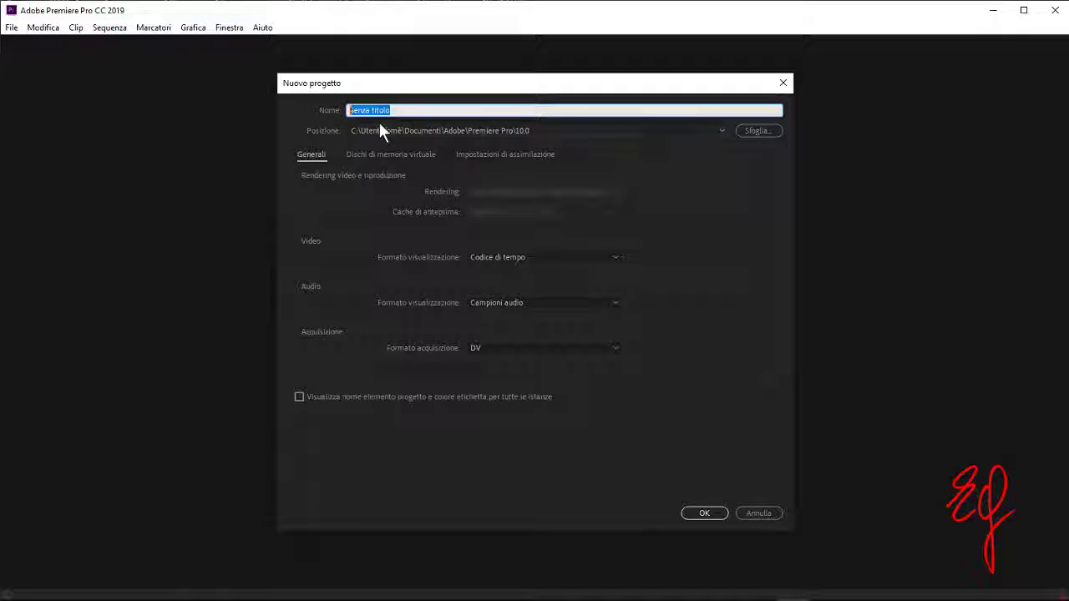
text(Eaaaaaaaaaaa)
click(531, 154)
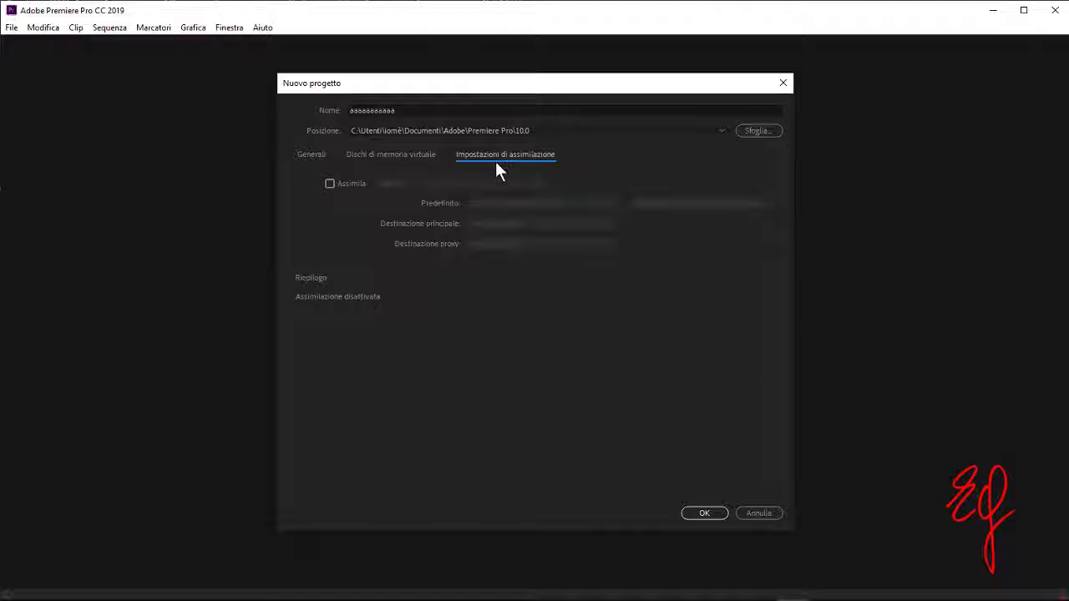
click(329, 183)
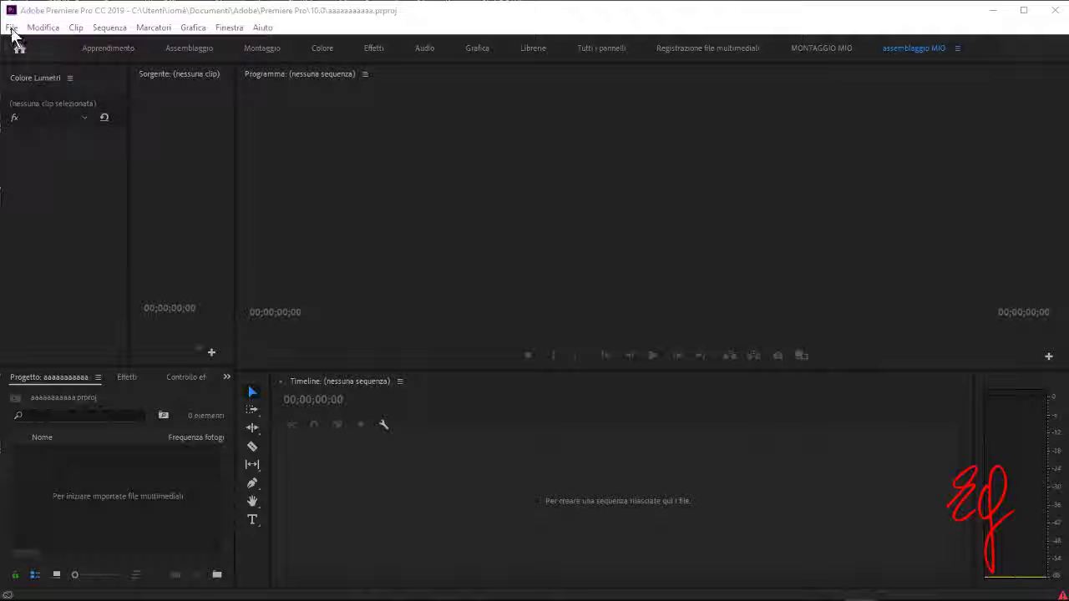
Start another new project and enable ingest in its Impostazioni di assimilazione.
click(12, 28)
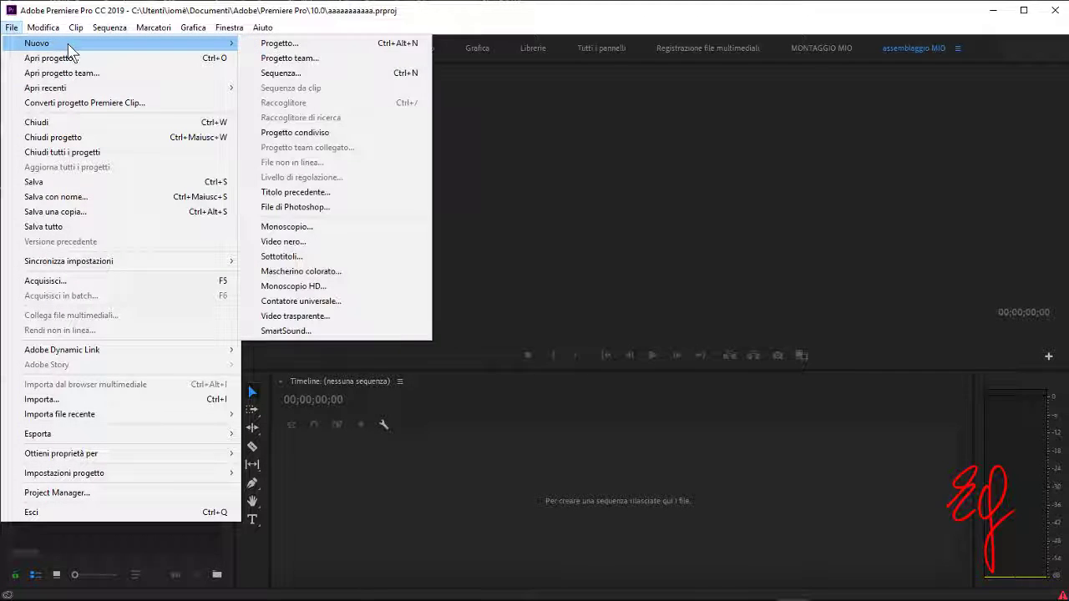
mouse_move(262, 27)
mouse_move(12, 28)
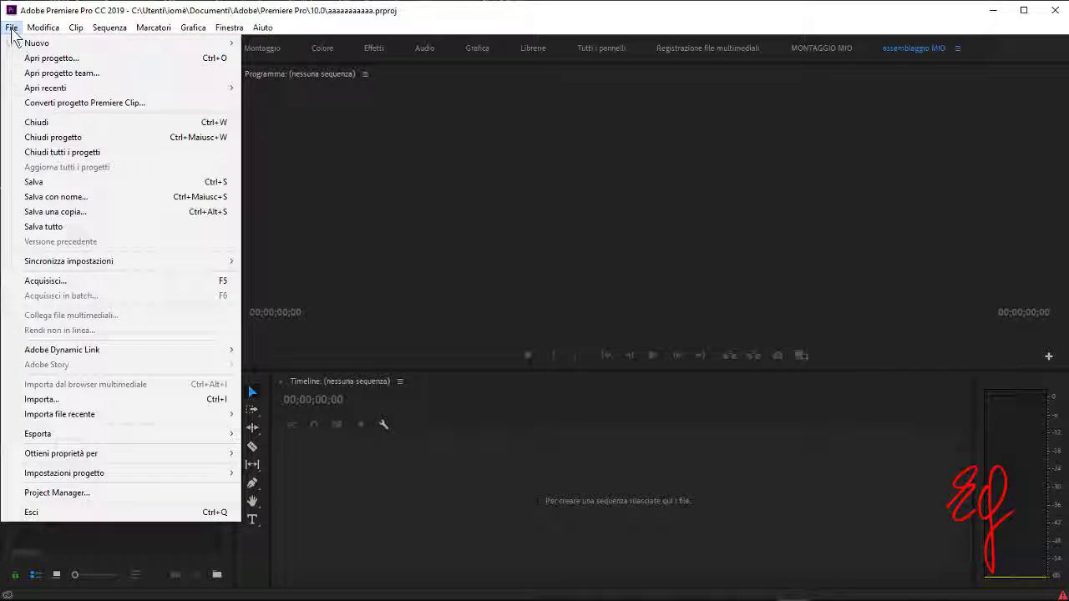
mouse_move(38, 40)
click(280, 43)
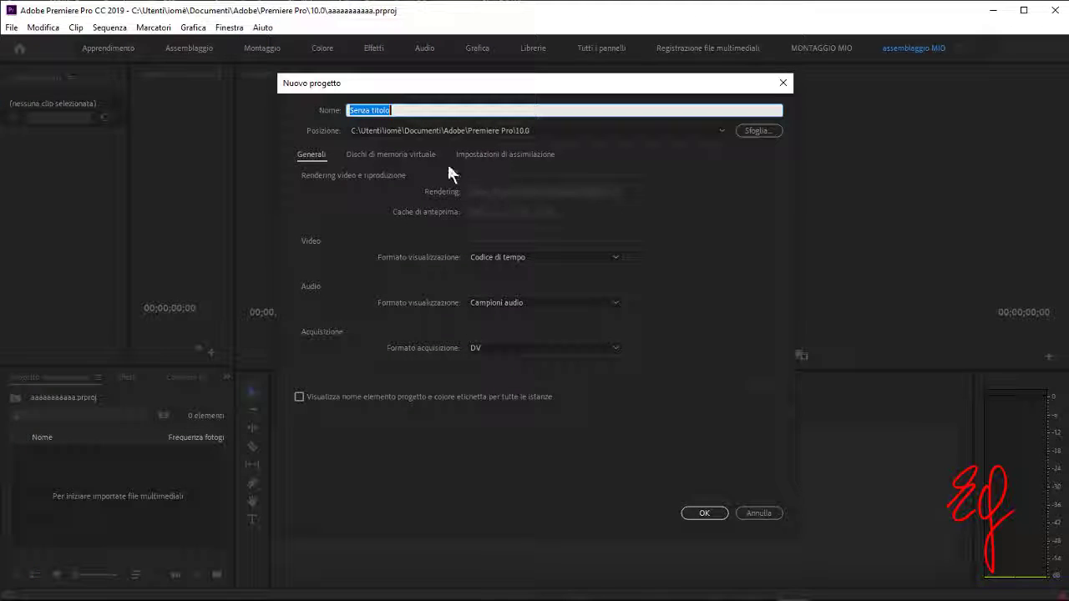
click(490, 153)
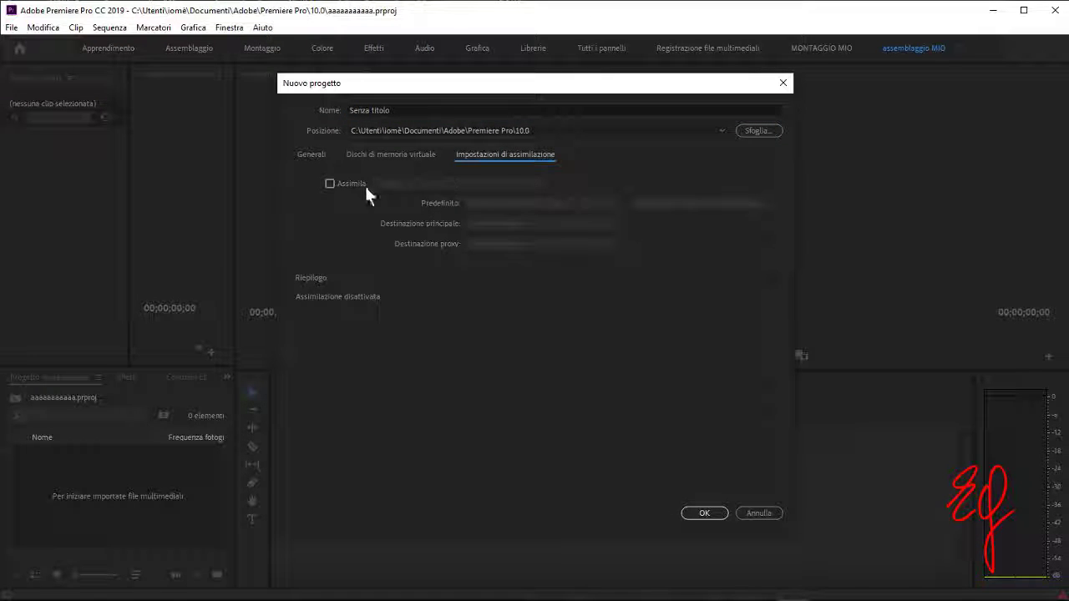
click(330, 183)
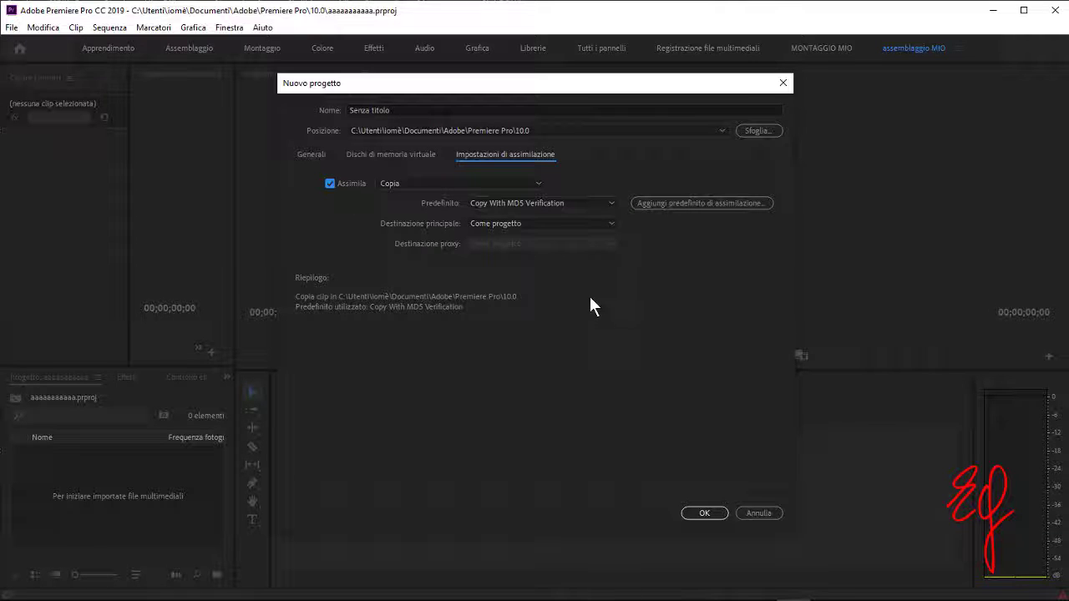
Set ingest to Crea proxy with the 1280x720 H.264 preset and create the project.
click(539, 183)
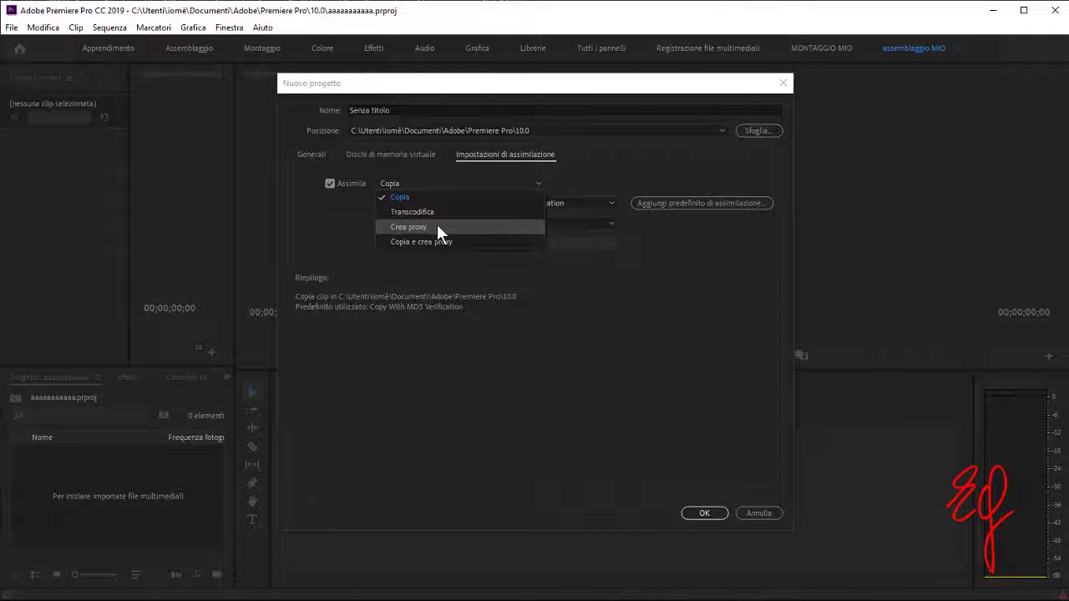
click(436, 226)
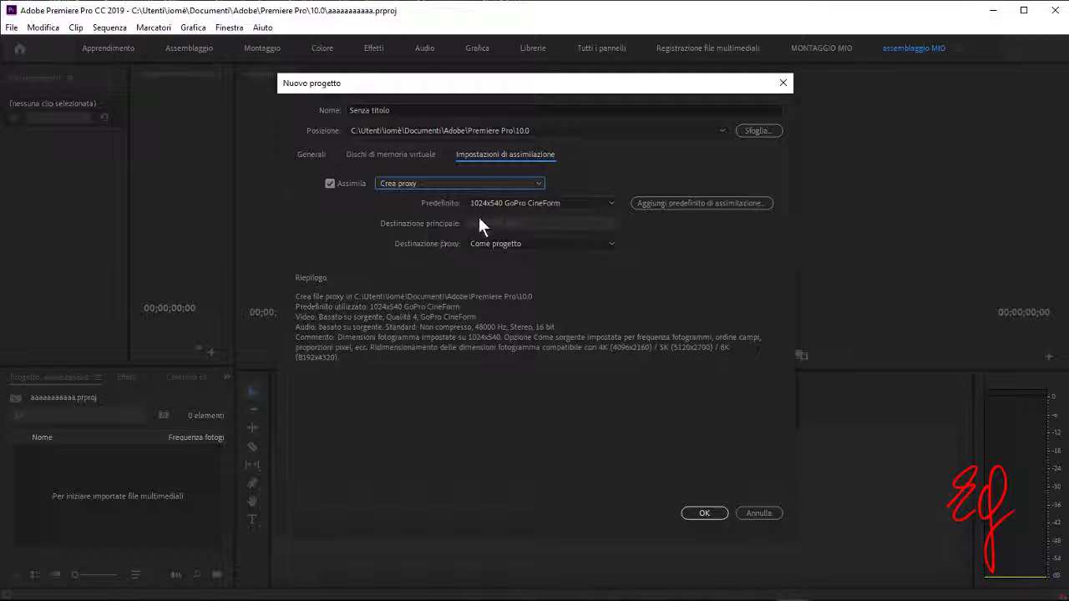
click(610, 202)
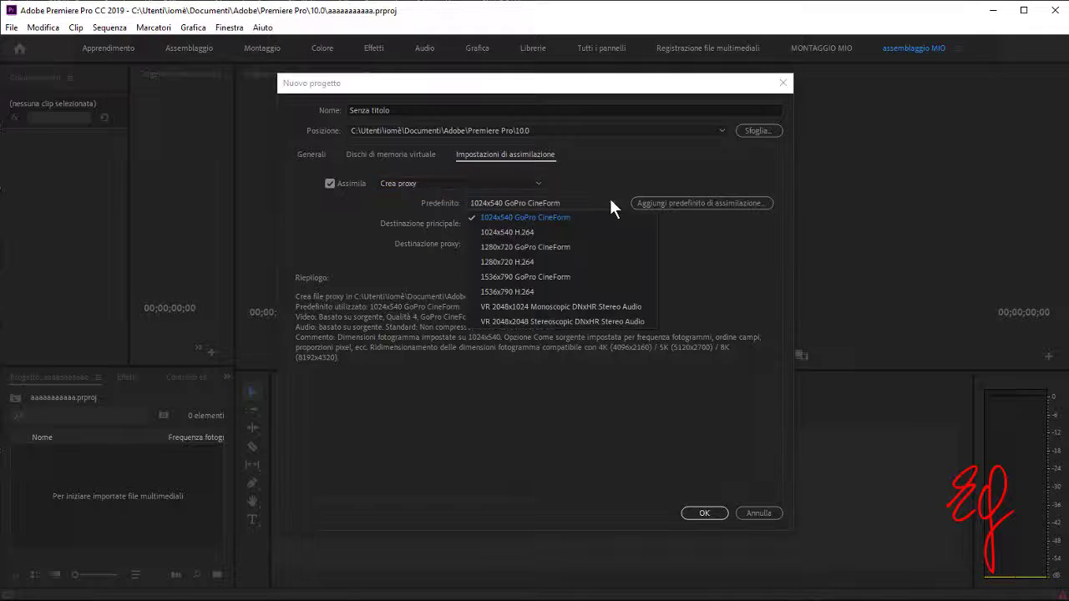
click(536, 261)
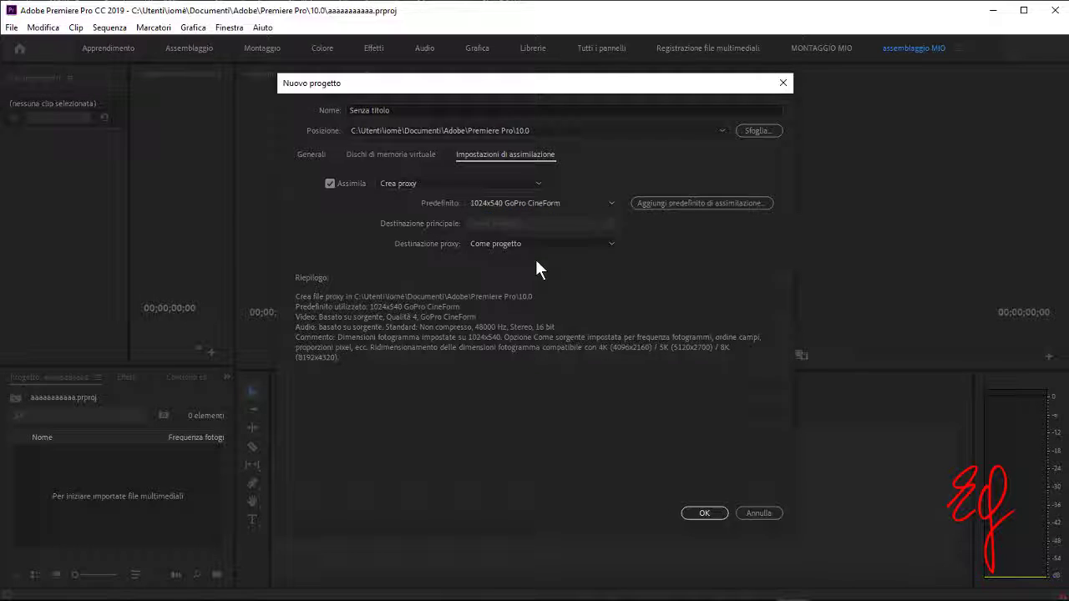
click(704, 515)
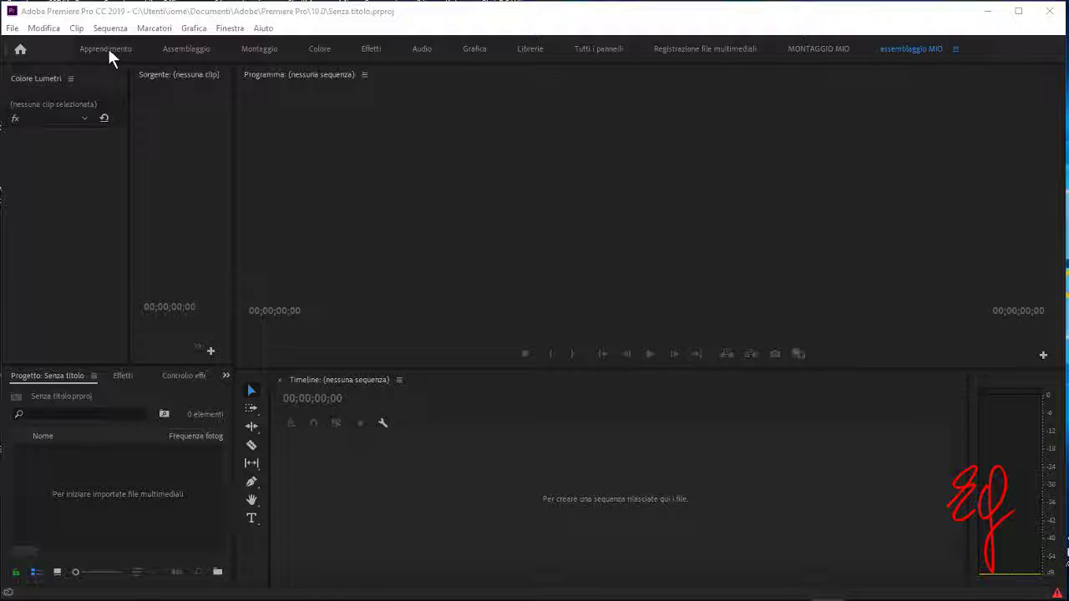
Switch to the Assemblaggio workspace so the empty Senza titolo bin fills the main panel.
click(178, 50)
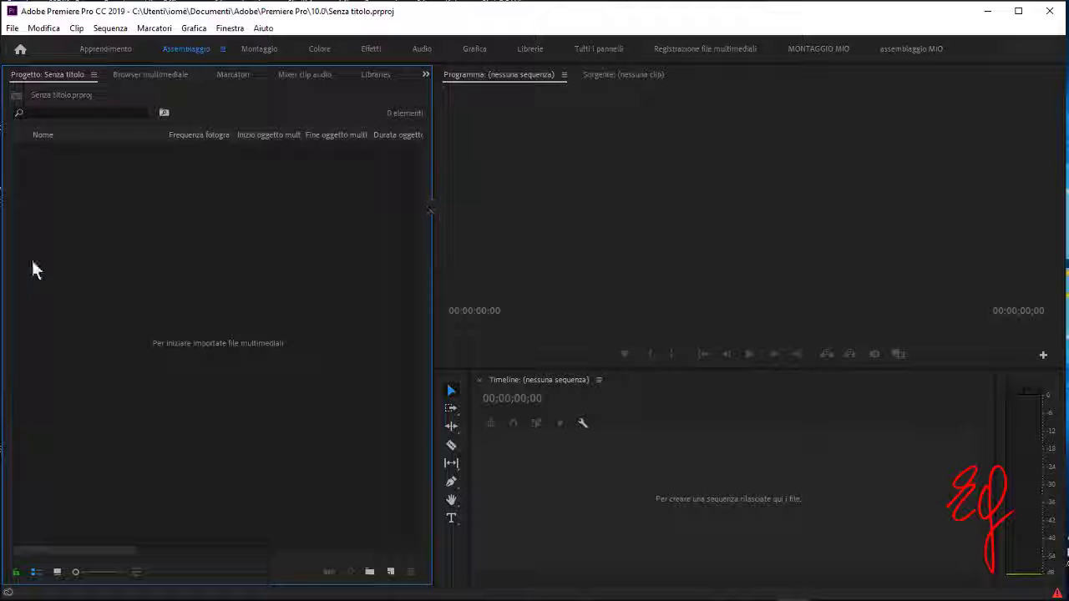
Import the [4K] California Nature + Vivaldi clip from the Video folder.
double_click(212, 343)
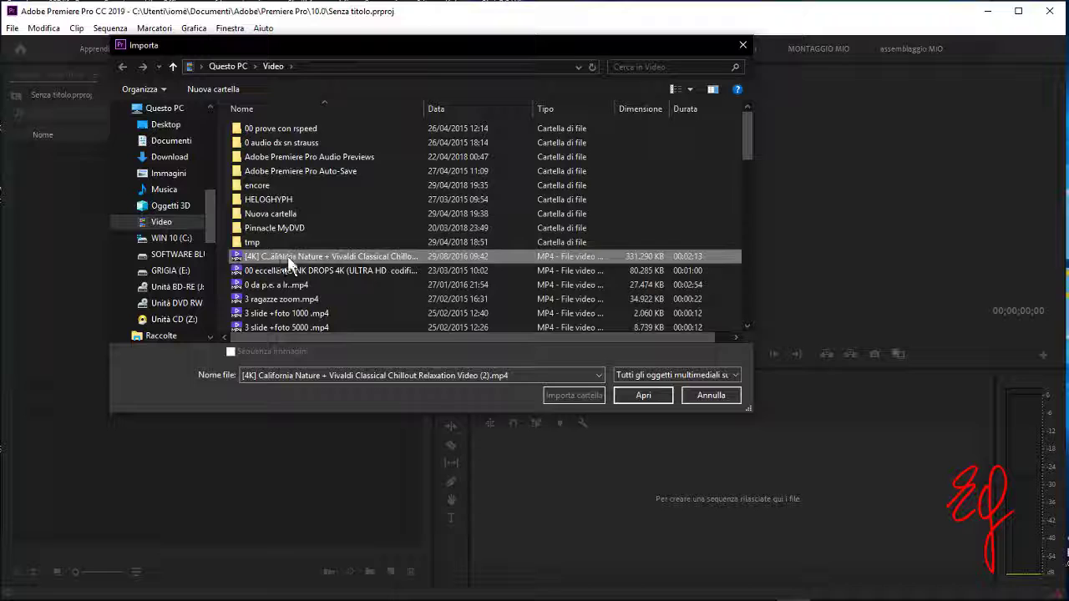
click(633, 395)
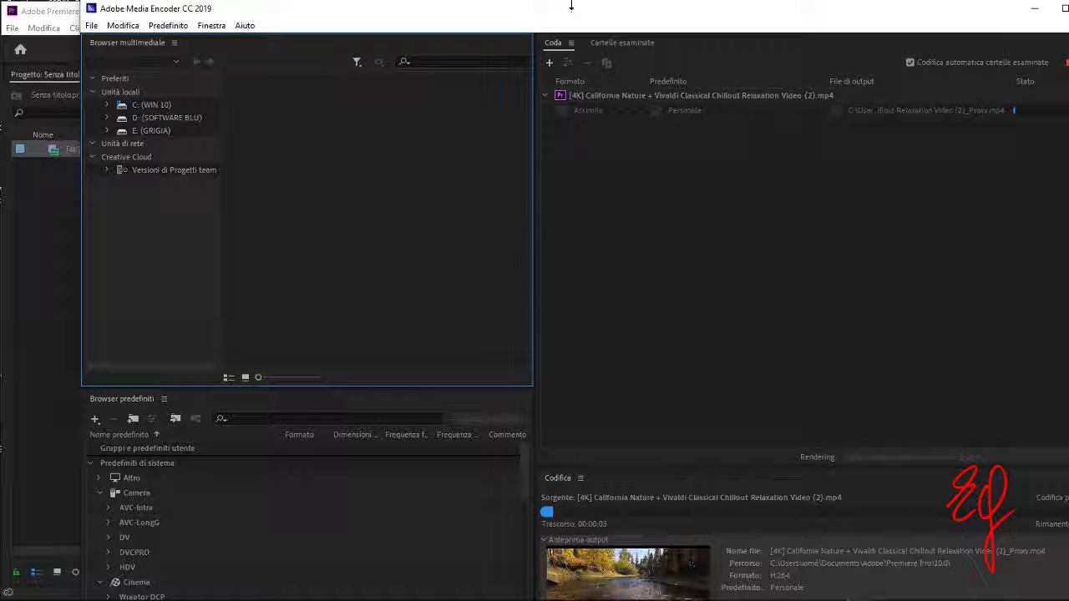
Reposition the Media Encoder window while the clip's _Proxy.mp4 encodes until Finito.
mouse_move(571, 7)
mouse_down()
mouse_move(553, 34)
mouse_move(547, 26)
mouse_up()
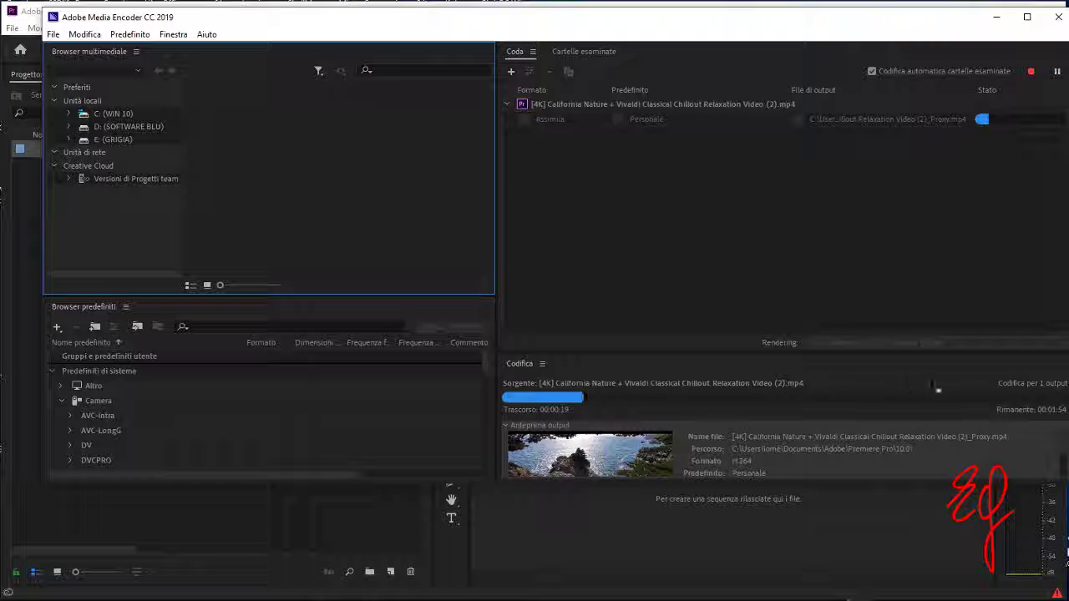
drag(910, 24, 883, 30)
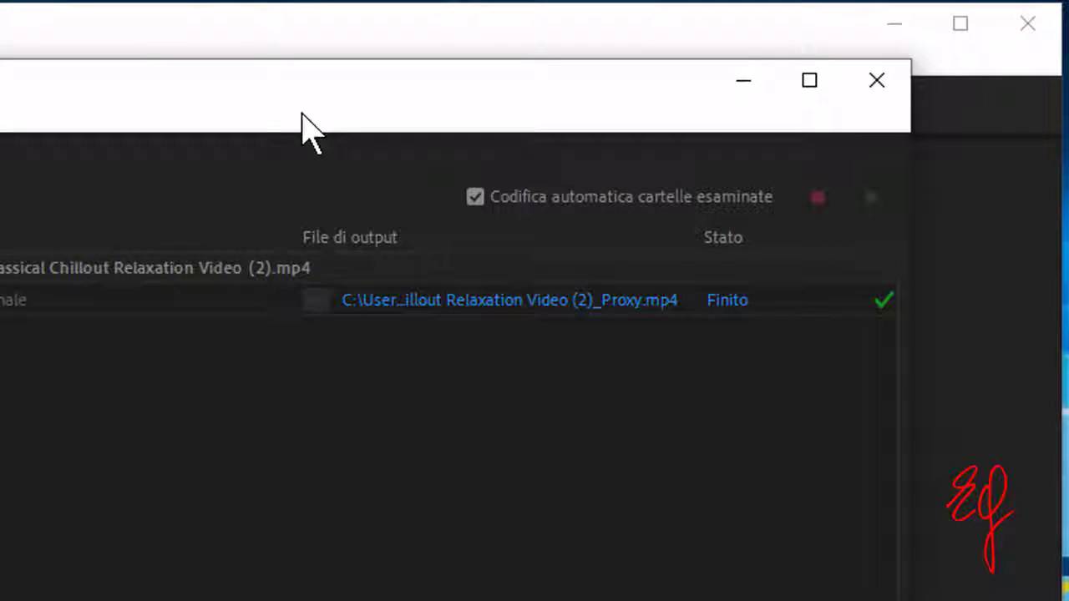
drag(303, 131, 509, 87)
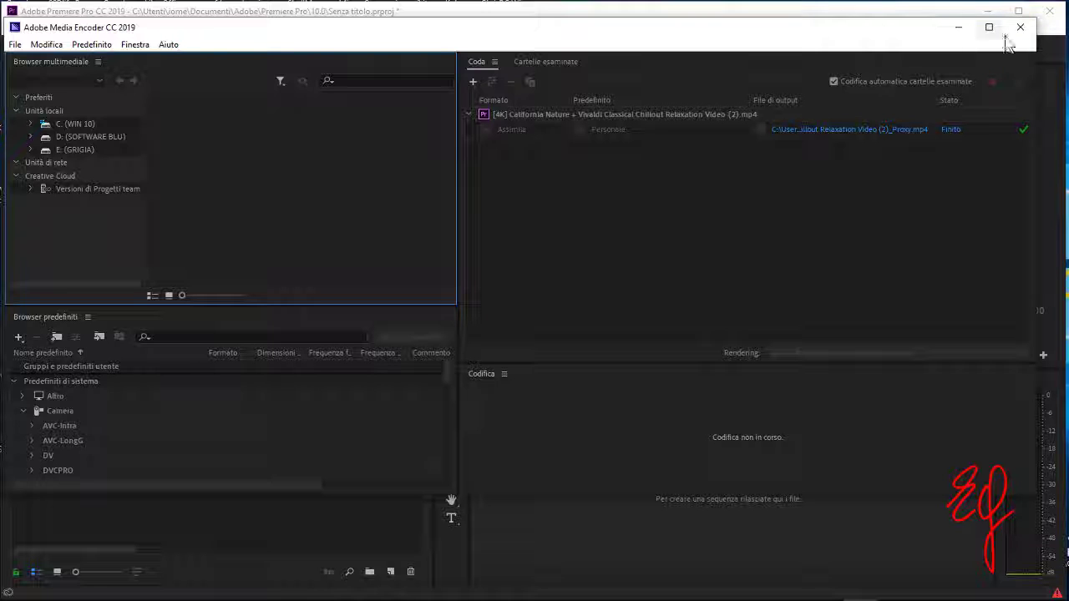
In the Montaggio workspace, build a sequence from the 4K clip and reselect it.
click(959, 27)
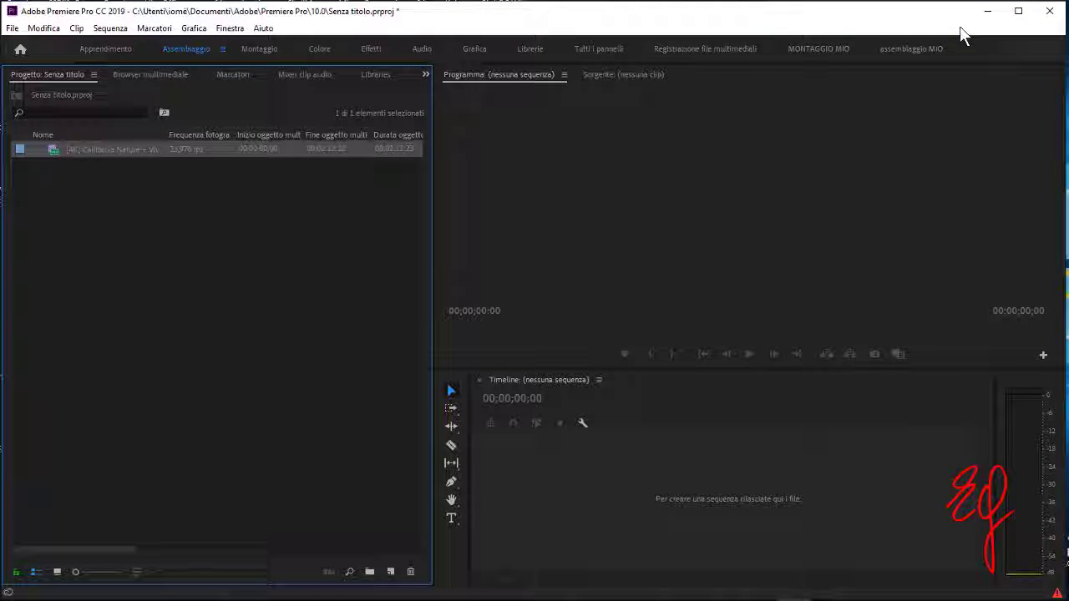
click(92, 213)
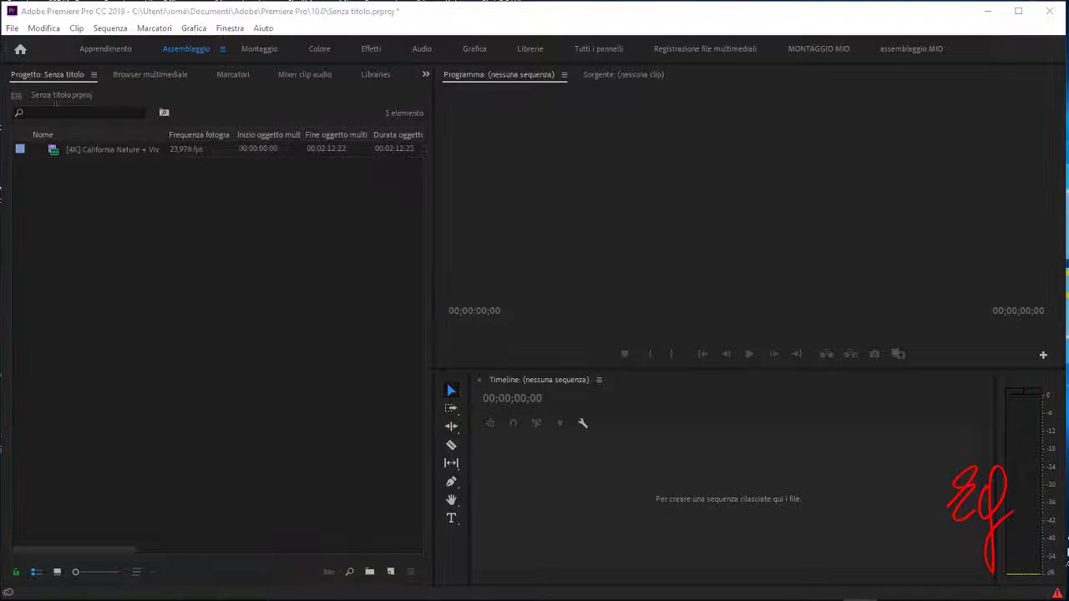
click(259, 50)
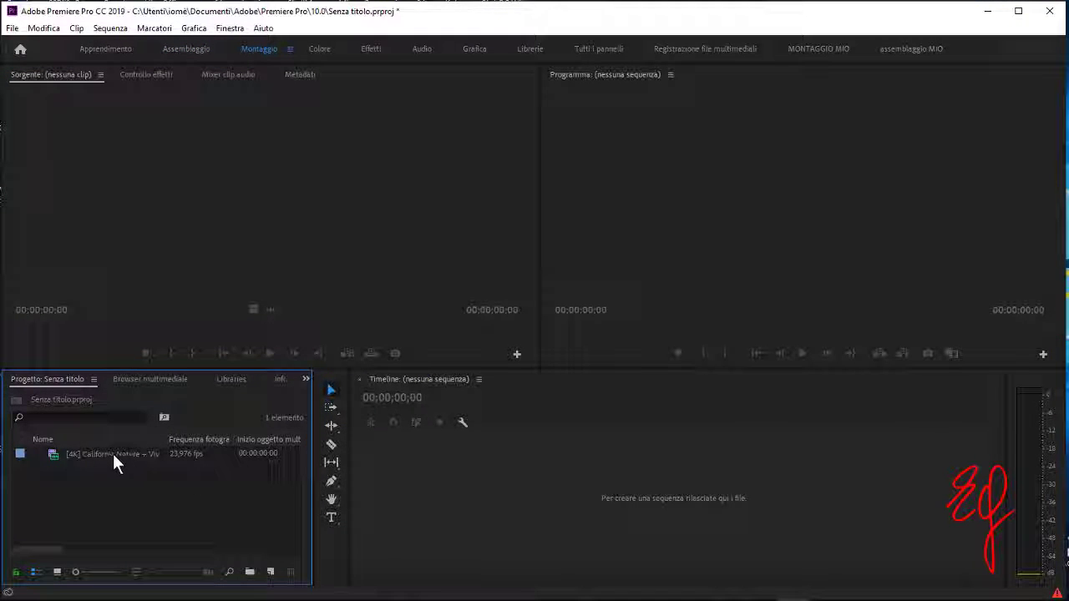
drag(113, 453, 373, 493)
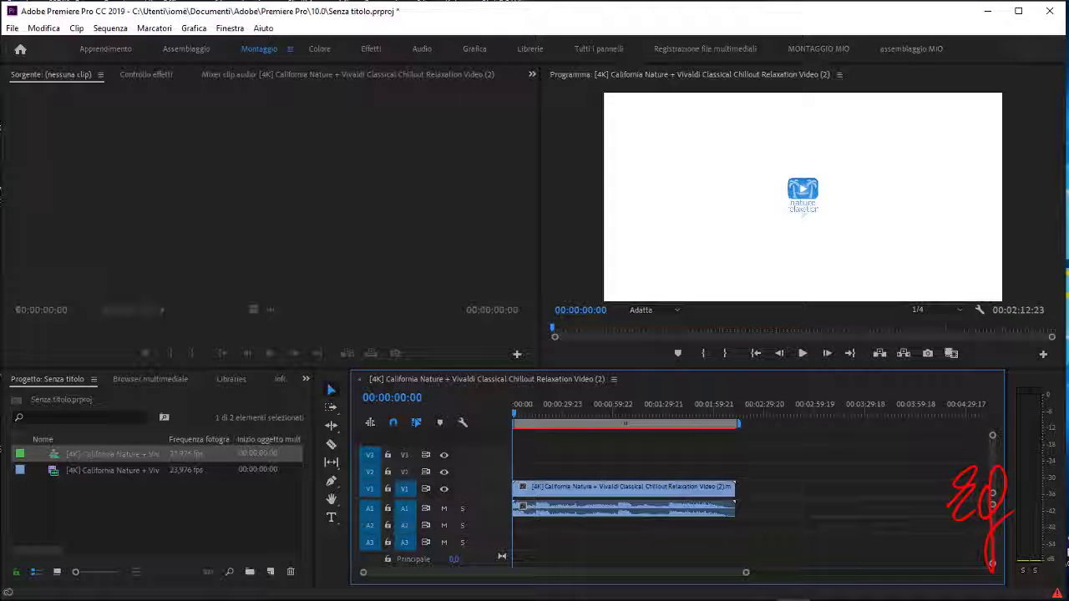
click(121, 501)
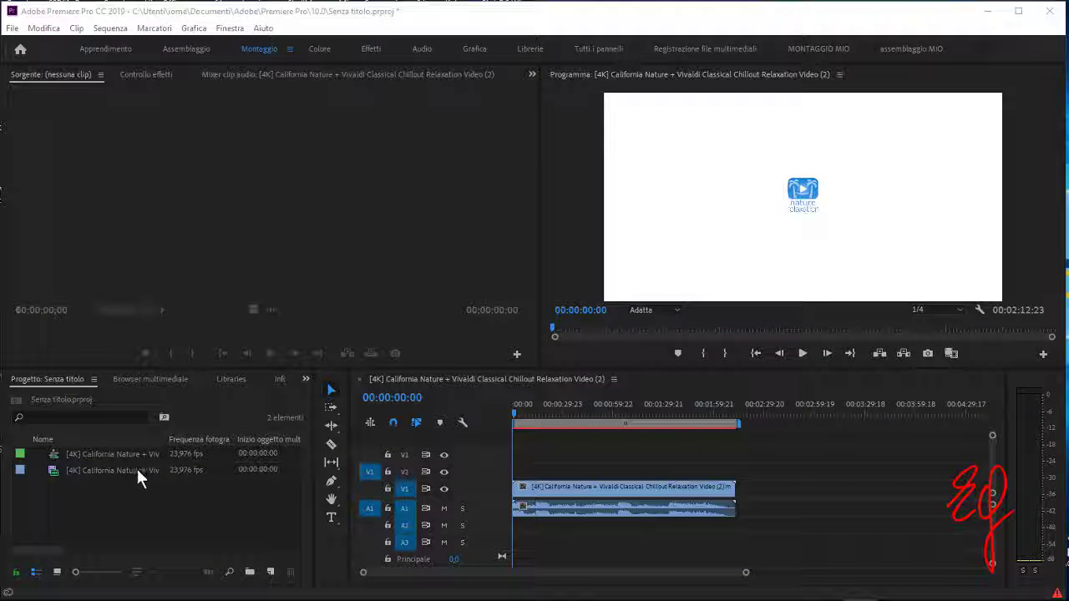
click(137, 469)
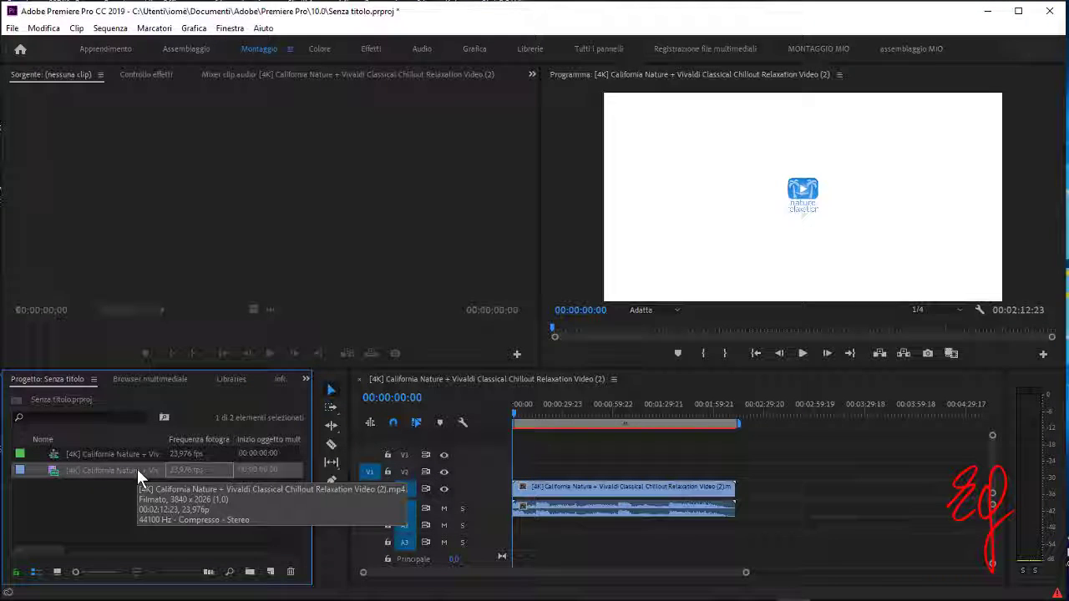
Add the three 'proxy' metadata fields as Project panel columns via Metadata Display.
right_click(201, 436)
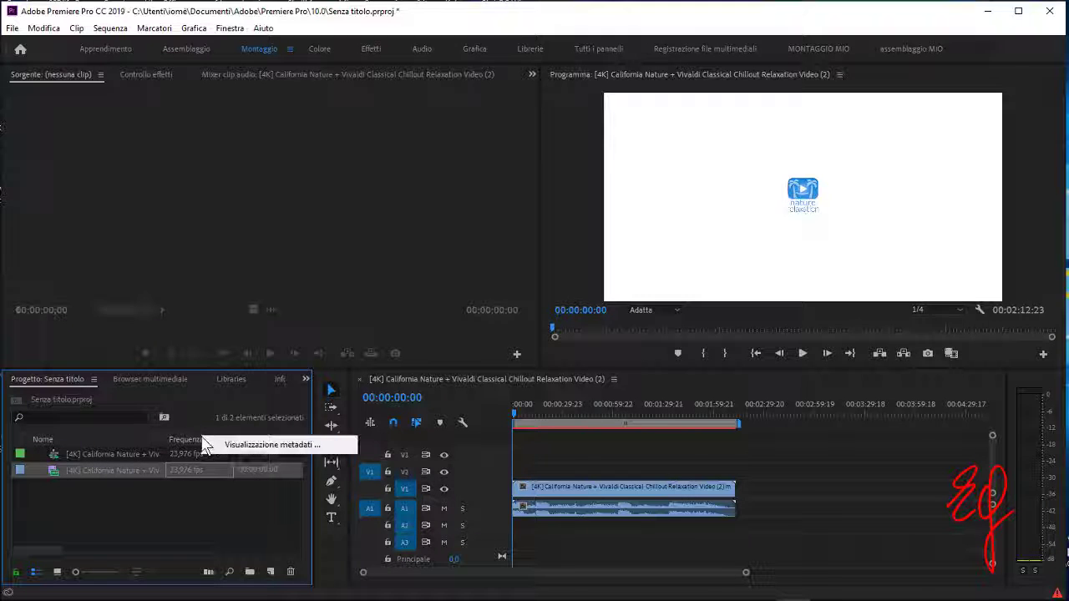
click(273, 443)
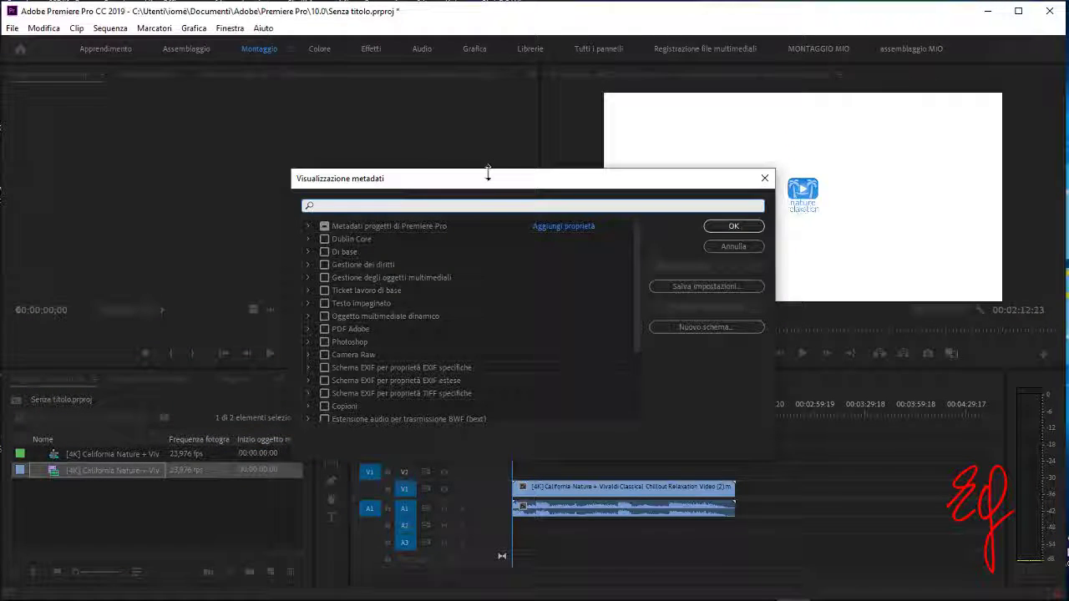
drag(493, 178, 549, 156)
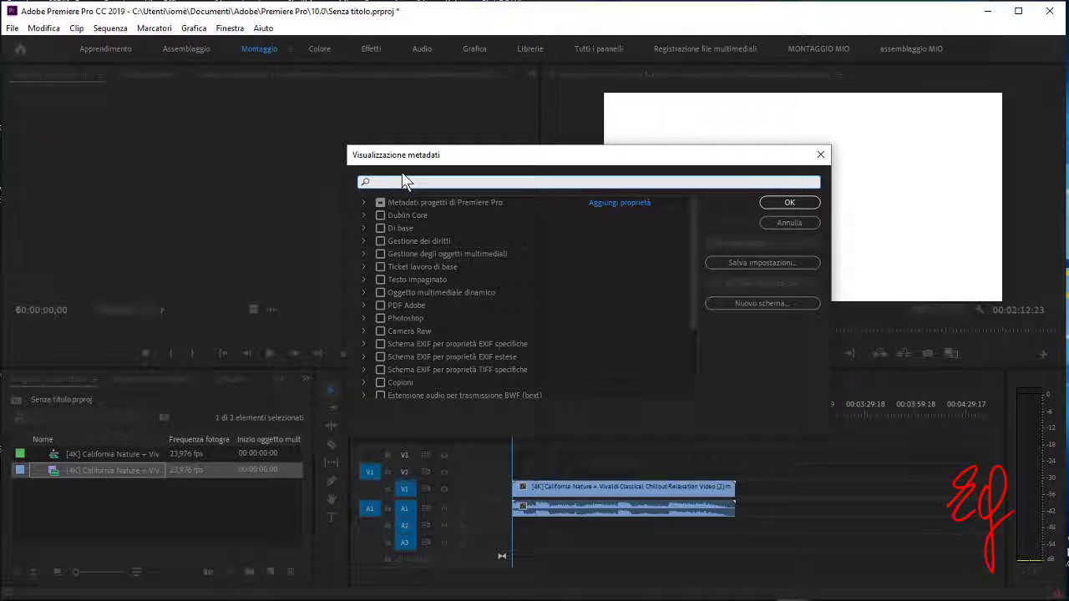
text(prox)
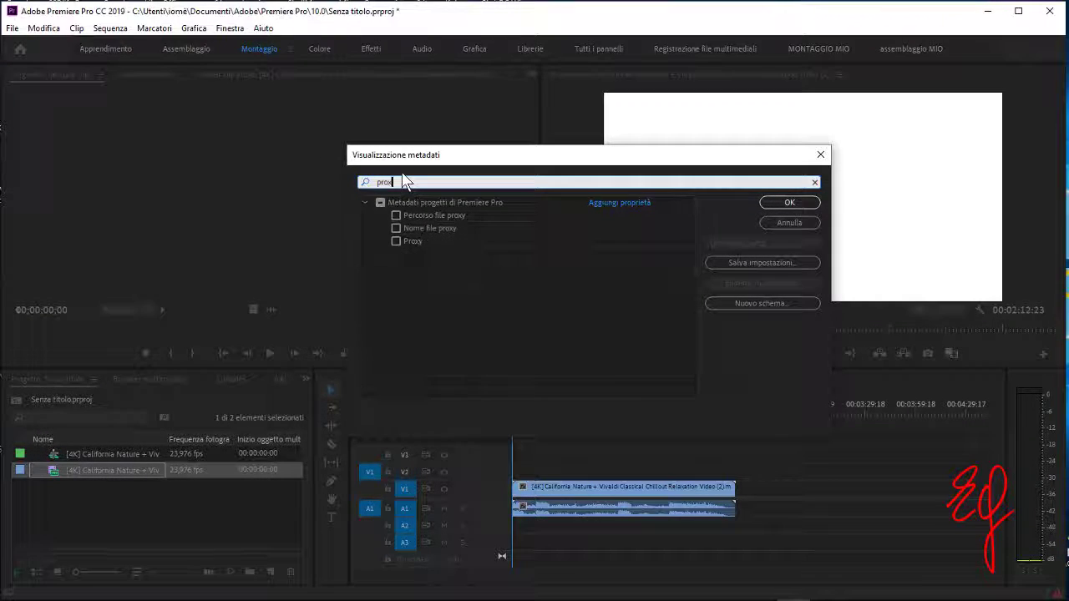
text(y)
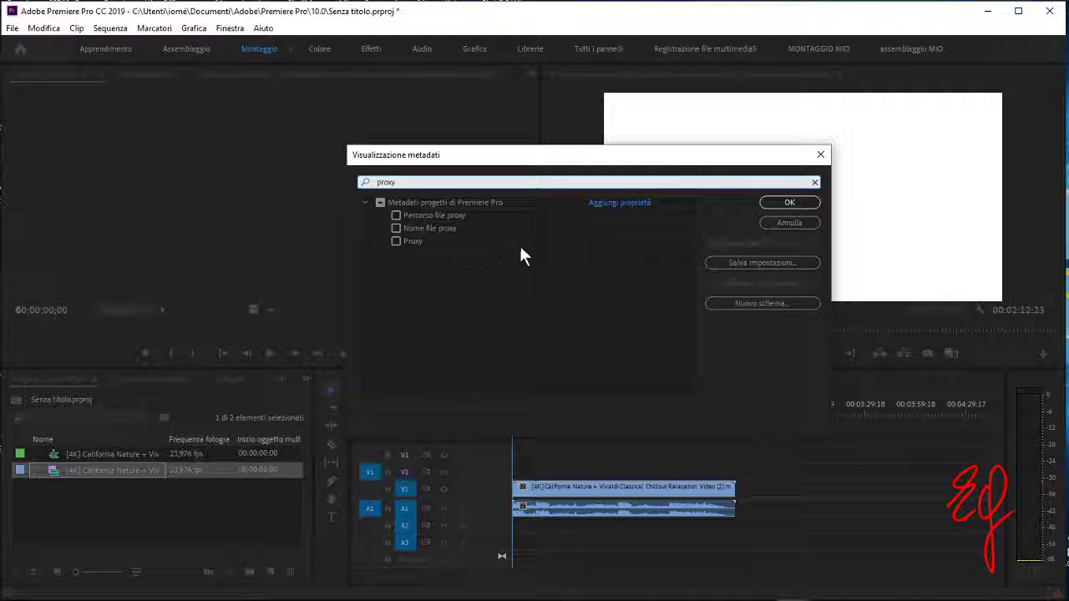
click(396, 240)
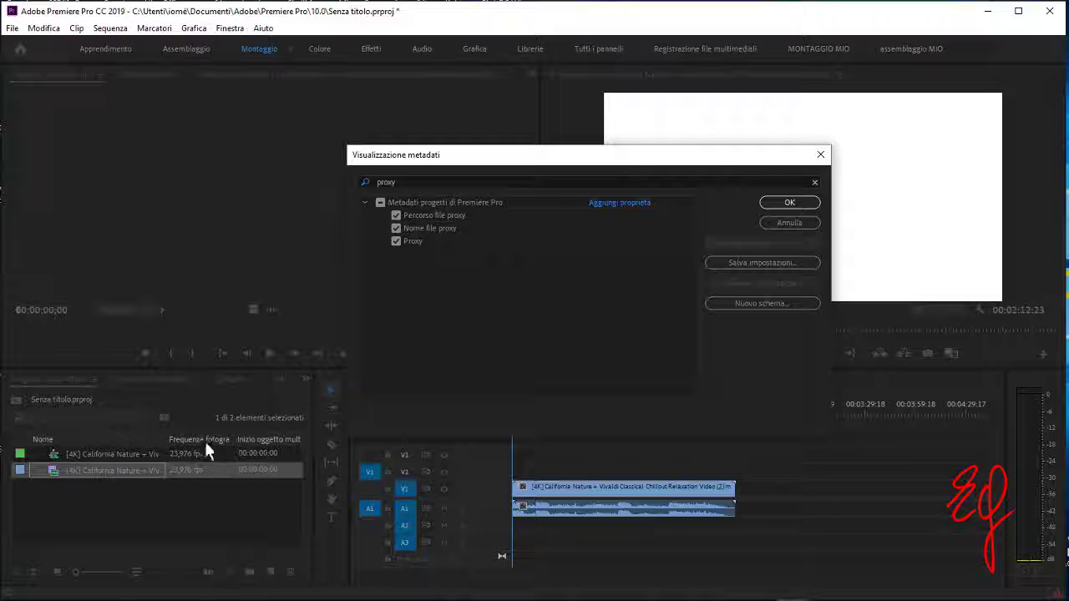
click(786, 200)
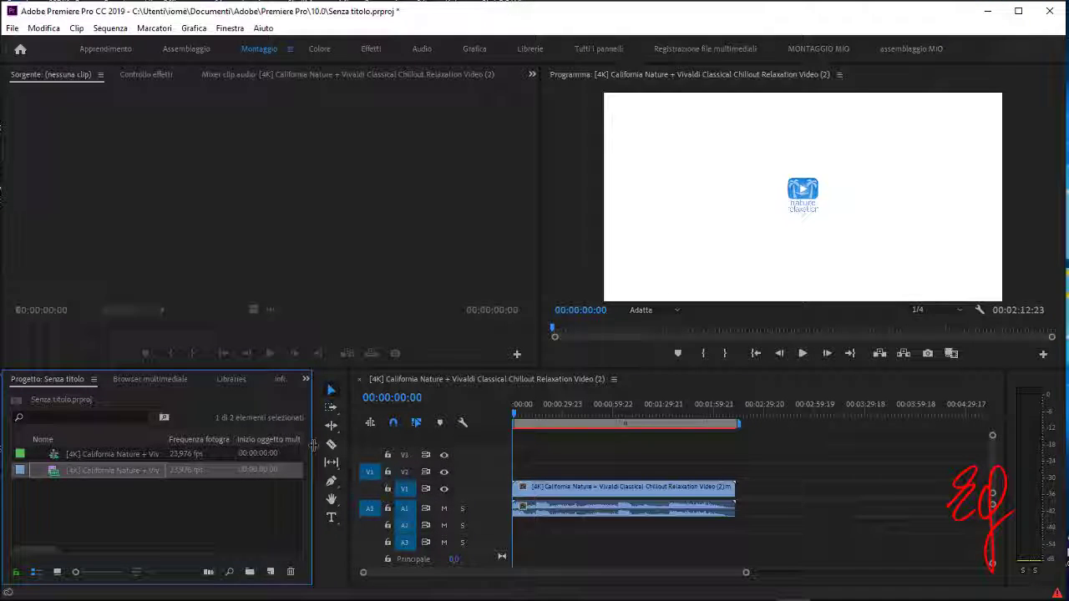
Widen and scroll the Project panel to show the clip's proxy as Allegato.
mouse_move(313, 446)
mouse_down()
mouse_move(702, 449)
mouse_move(916, 429)
mouse_up()
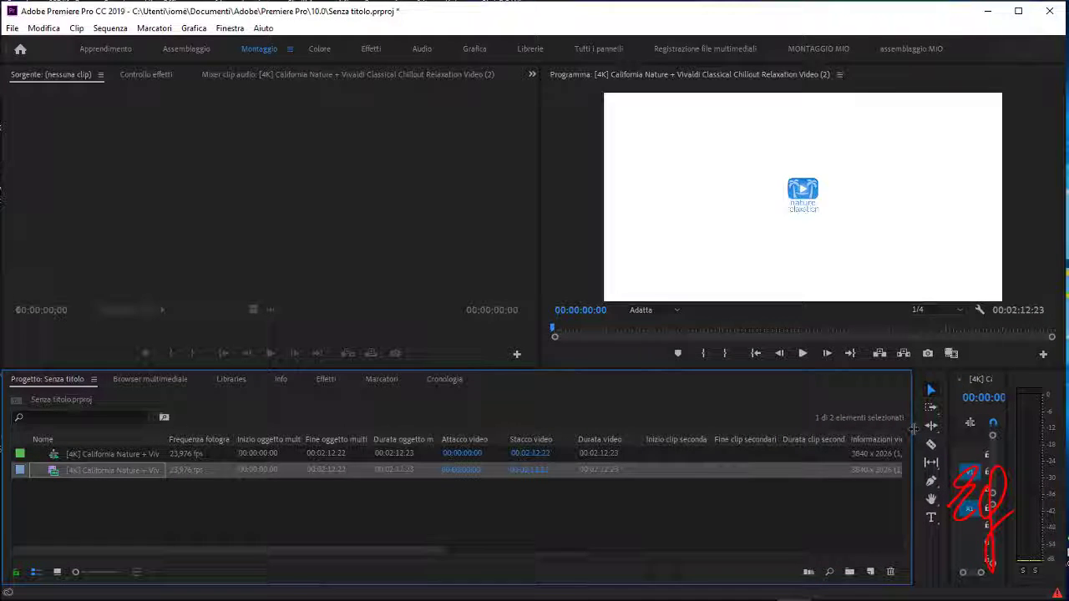
drag(425, 553, 653, 554)
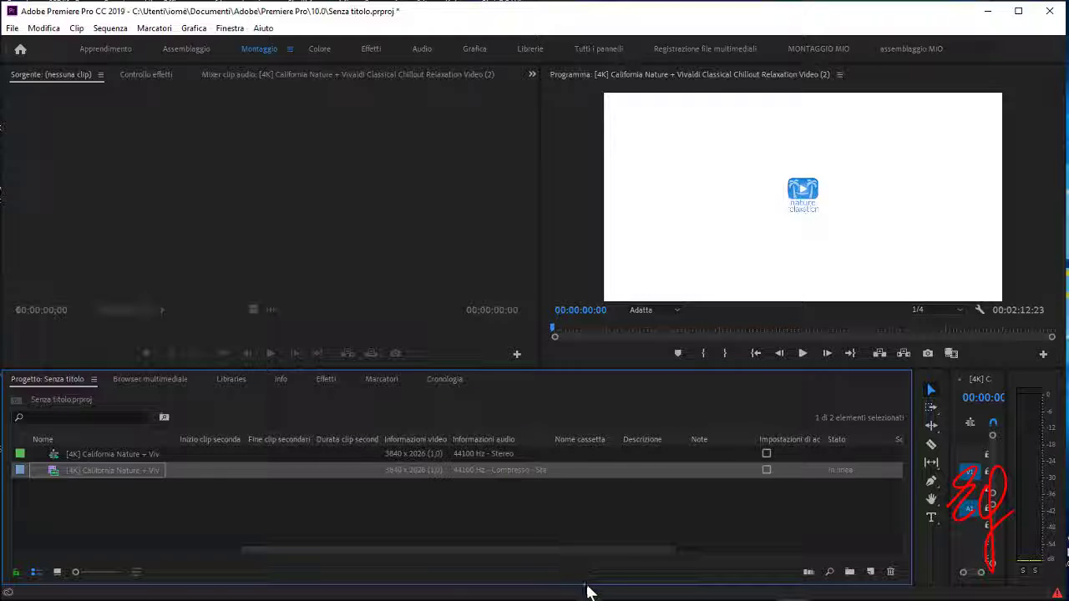
drag(639, 550, 852, 547)
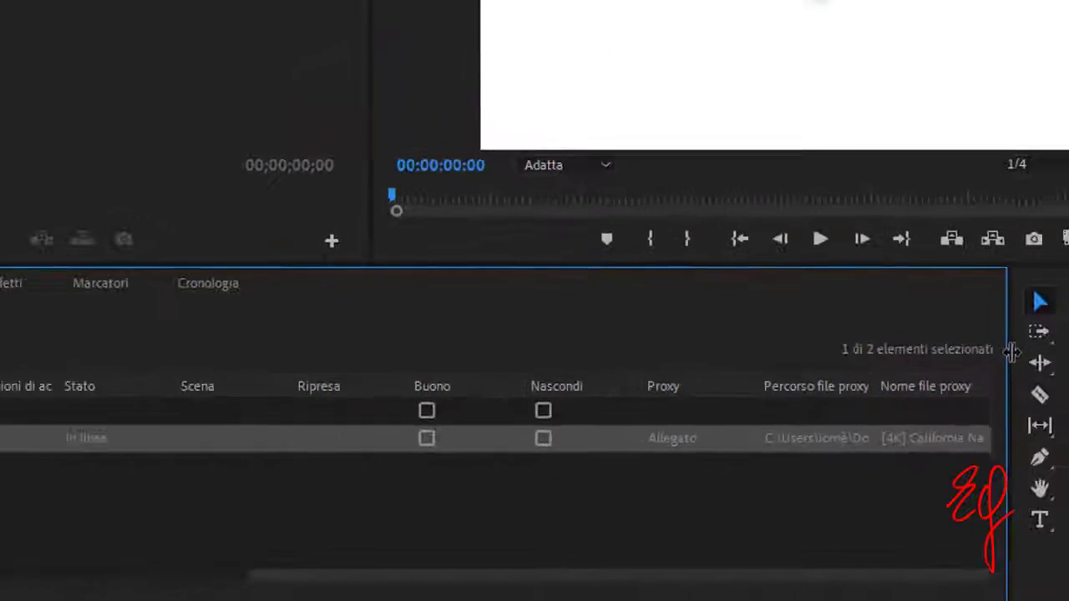
drag(233, 458, 143, 458)
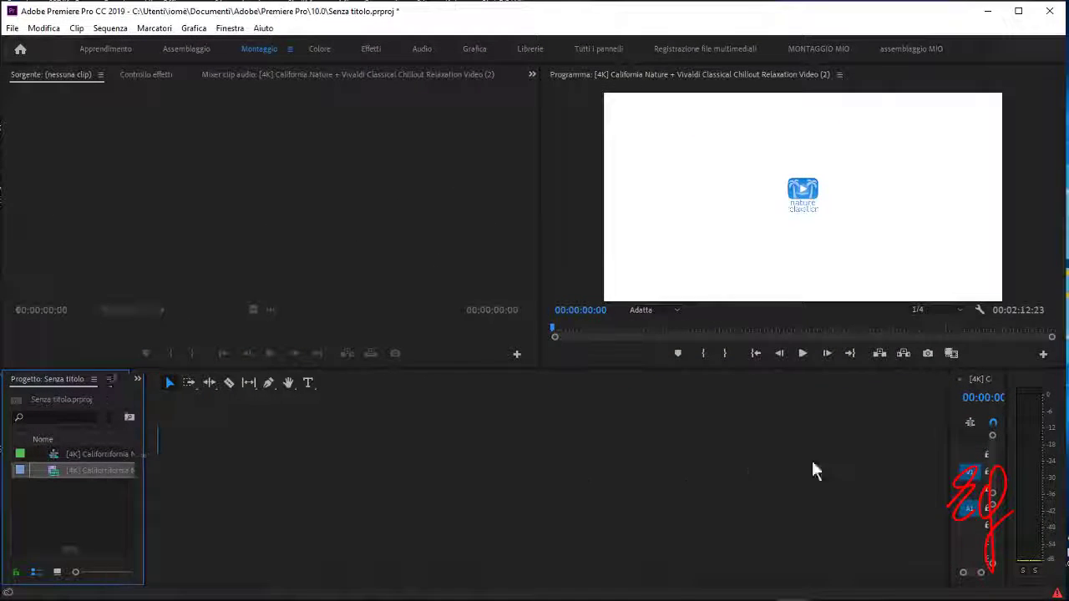
Enlarge the timeline and add the Toggle Proxies button to the Program monitor's transport bar.
drag(951, 422, 108, 470)
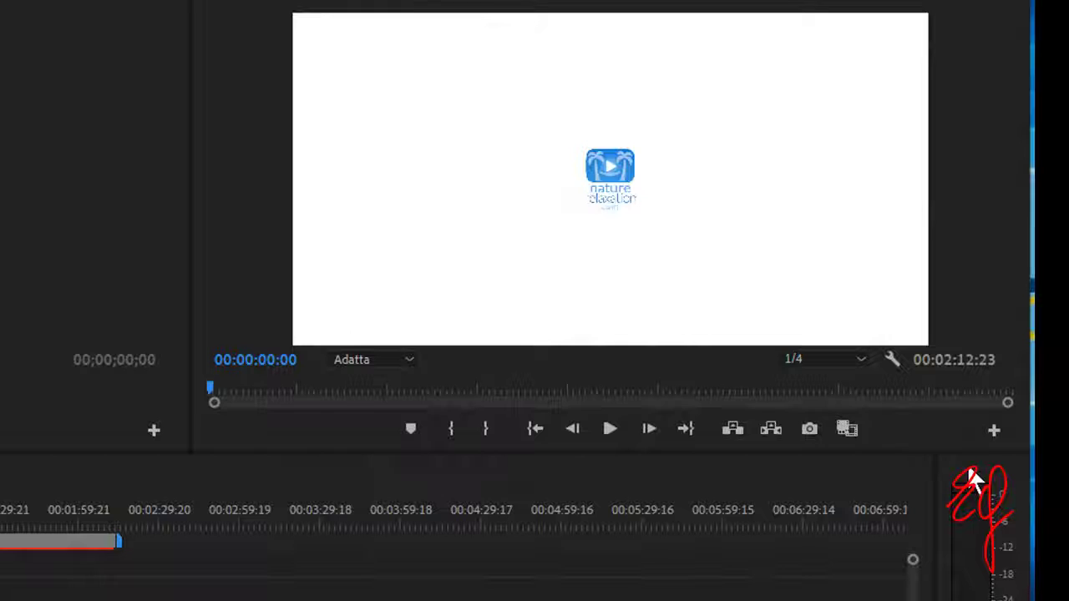
click(994, 430)
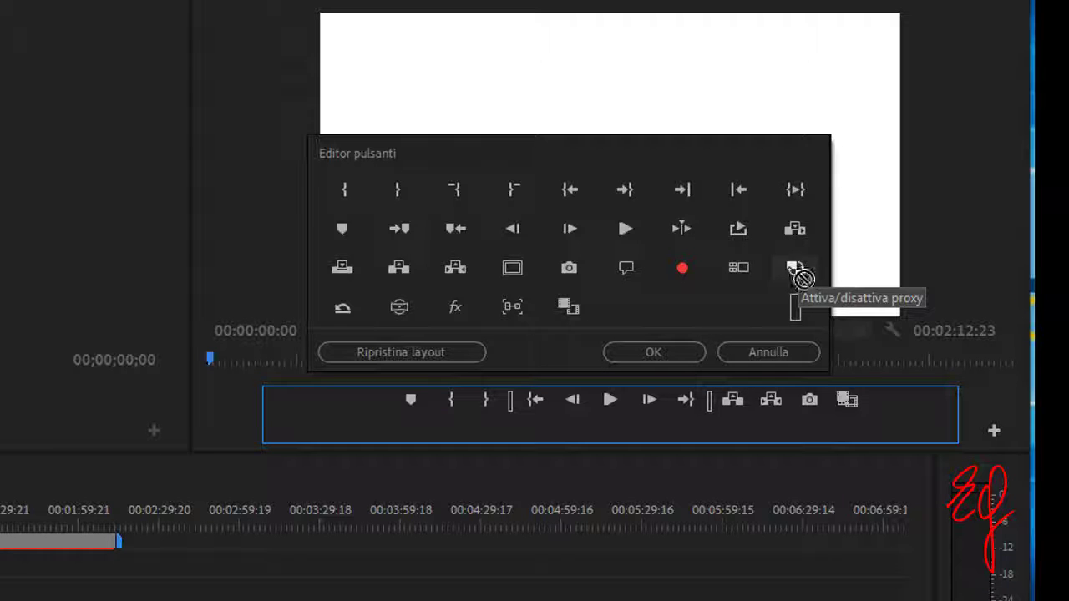
drag(796, 264, 898, 415)
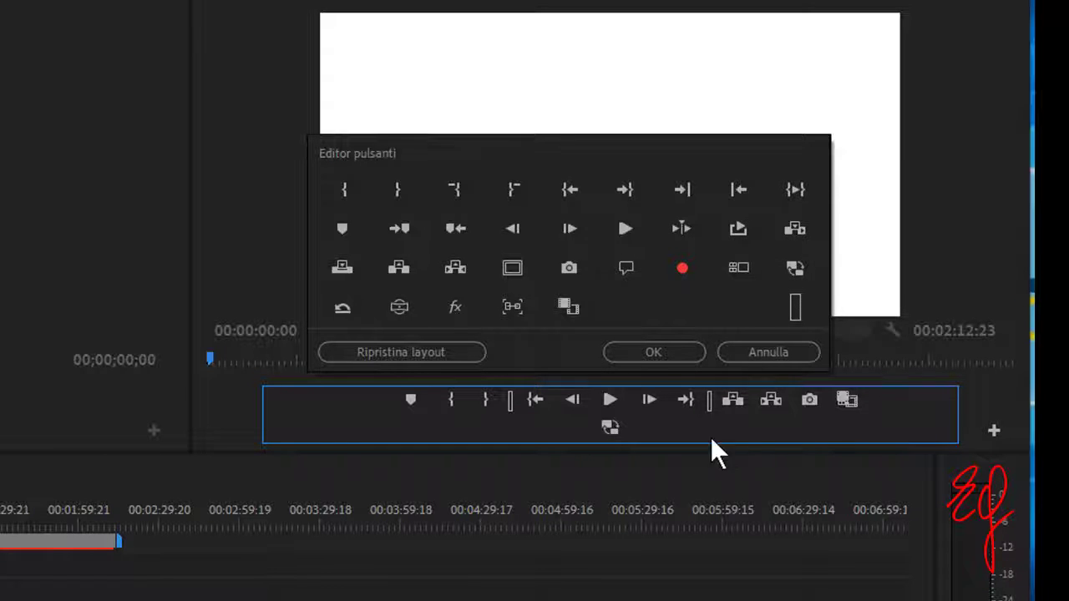
click(644, 349)
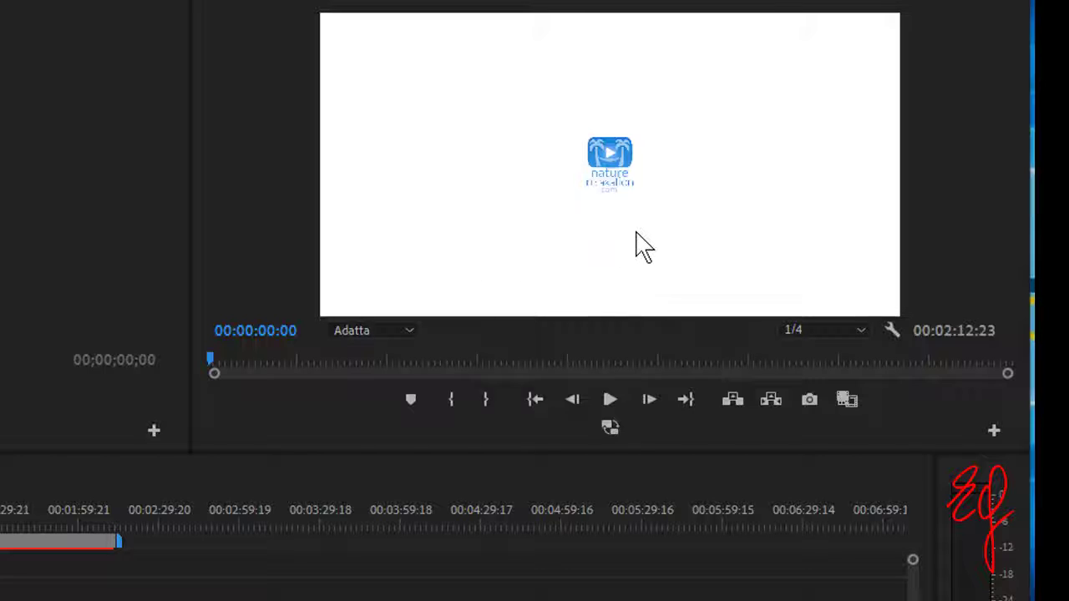
Toggle proxies on and off to compare previews, then bring up the timeline clip's context menu.
click(608, 427)
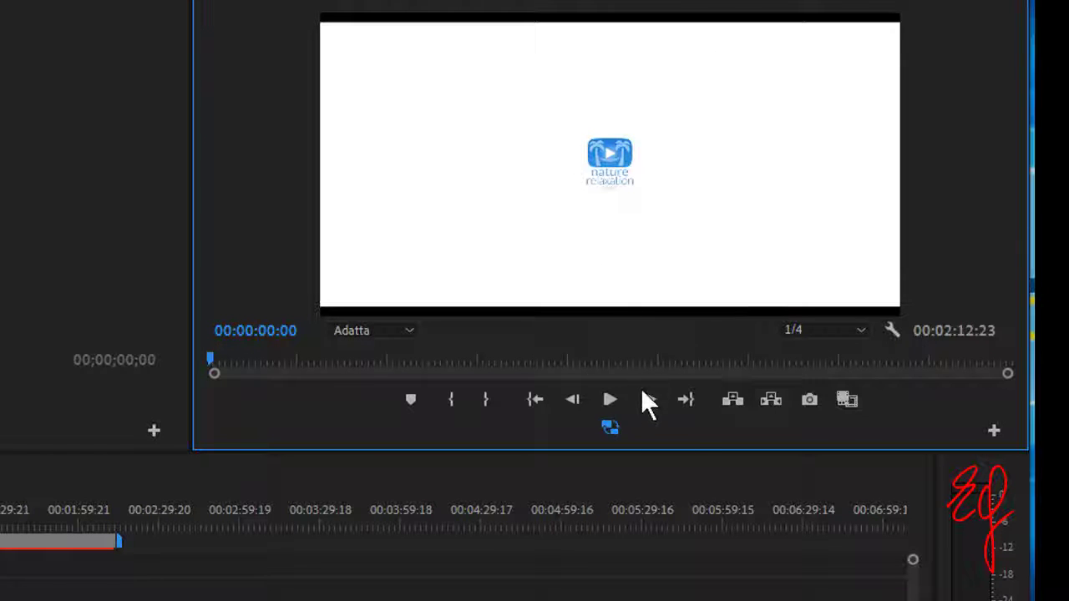
click(608, 426)
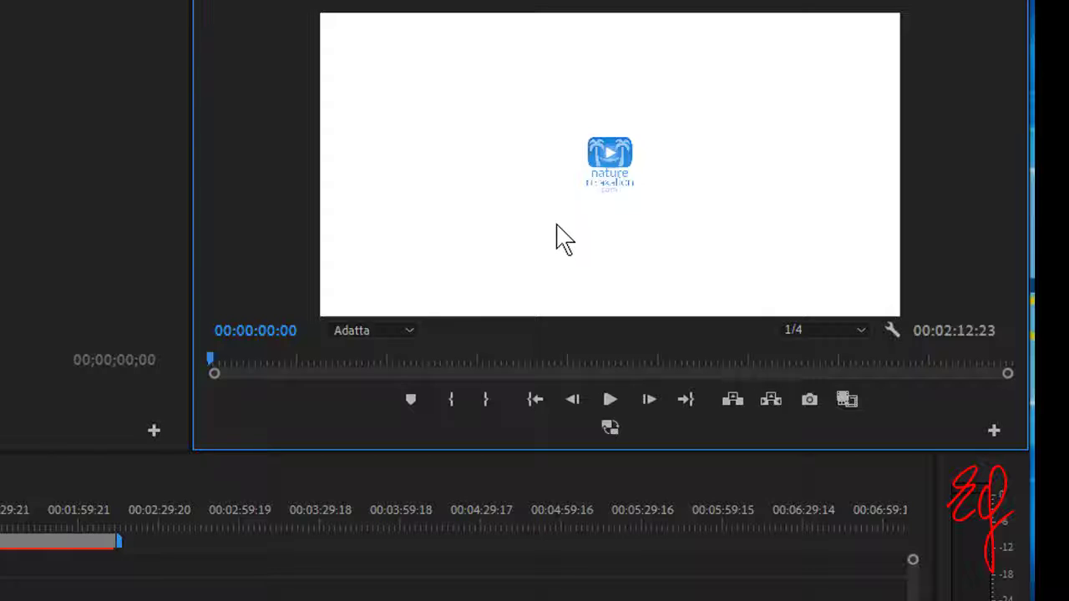
click(612, 421)
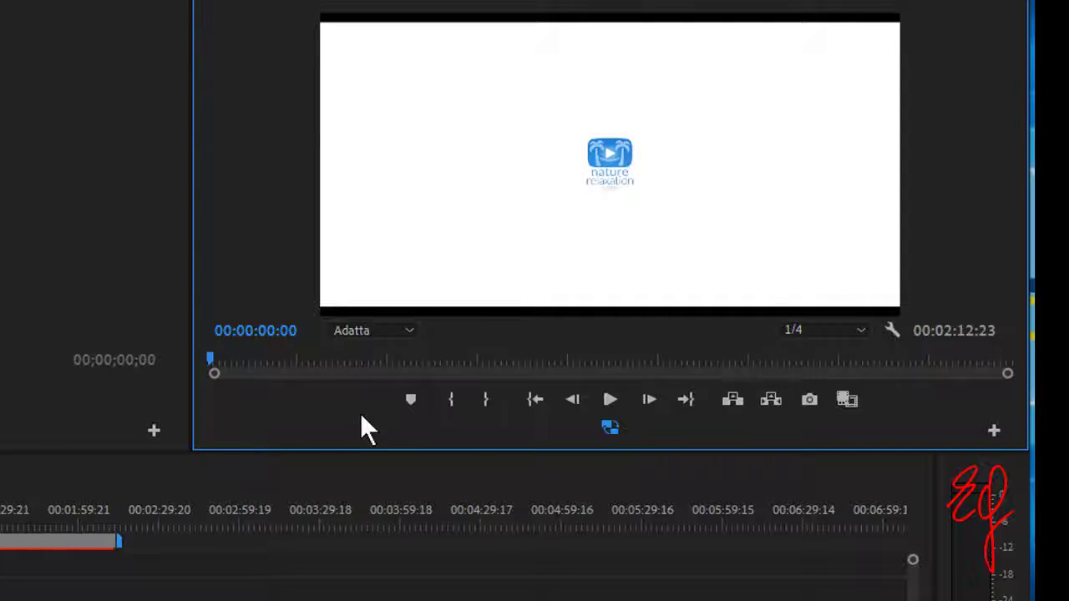
click(611, 425)
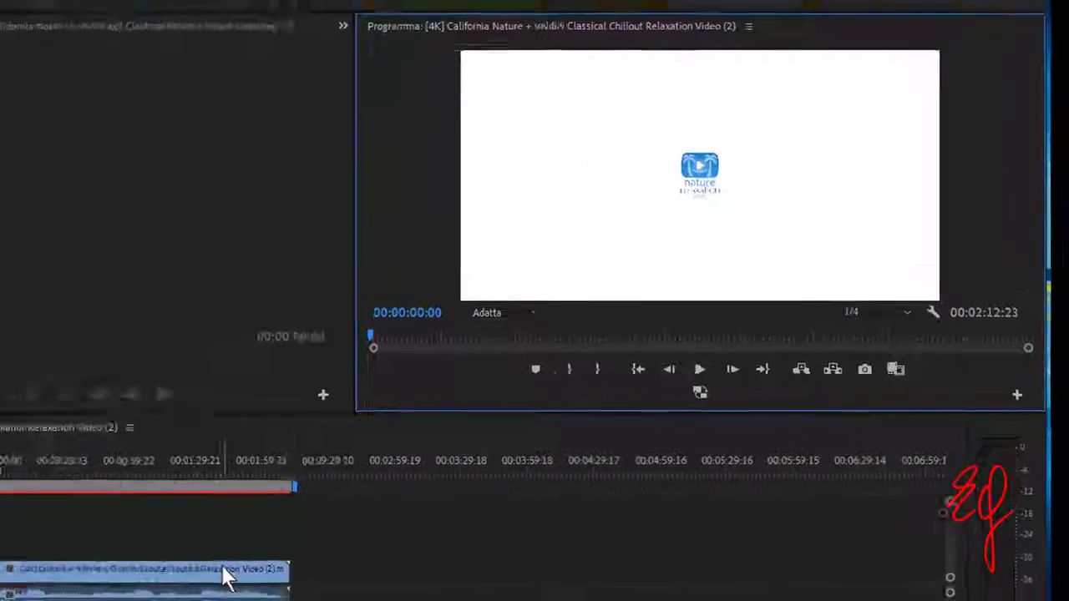
right_click(439, 487)
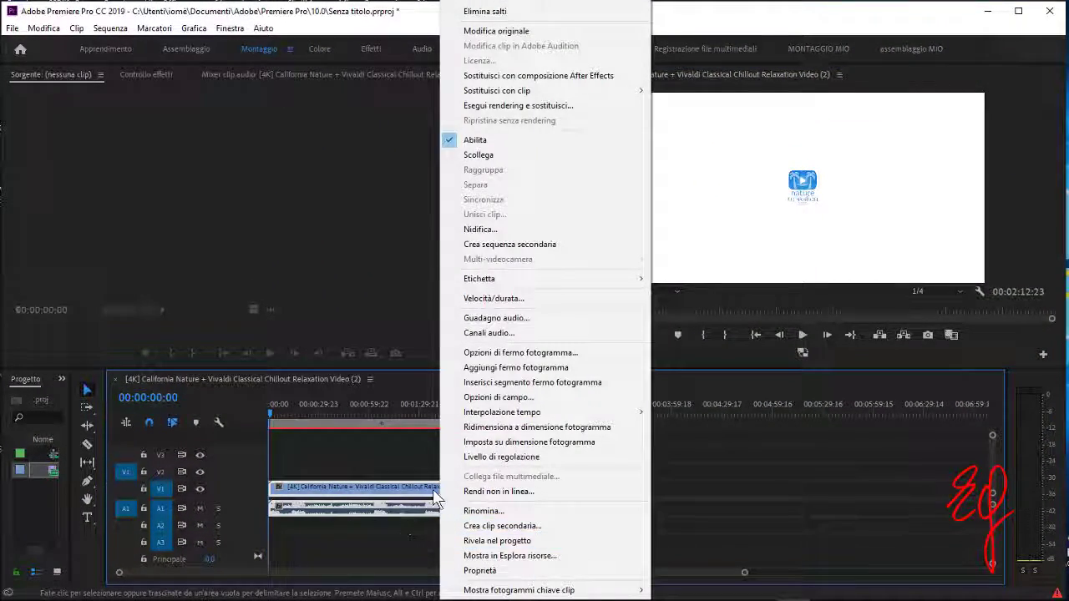
Reveal the clip's source file in Explorer and confirm its 3840x2026, 23.98 fps details.
click(527, 557)
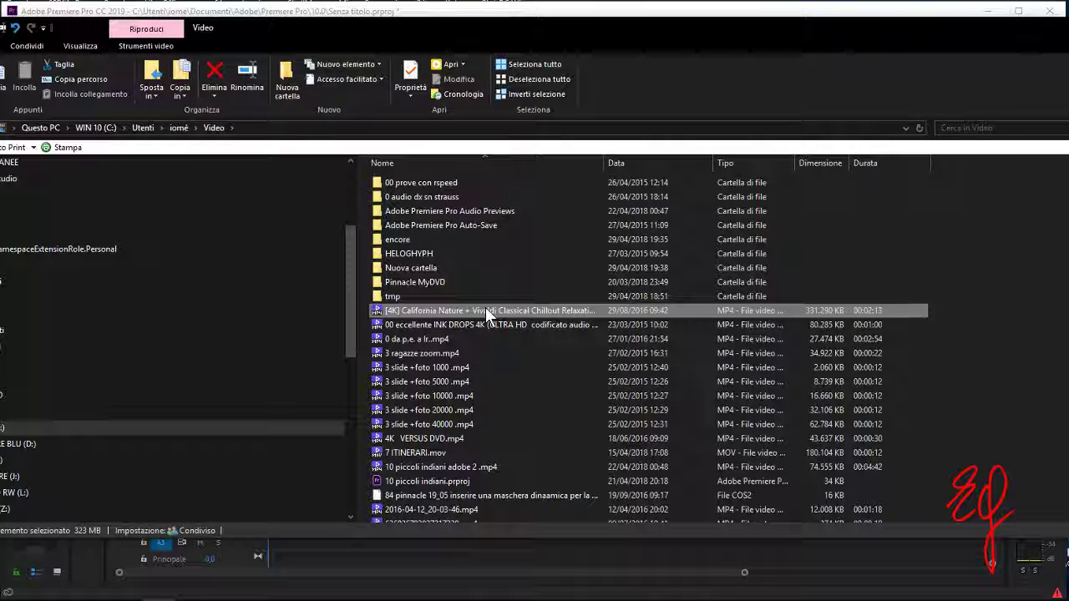
right_click(485, 309)
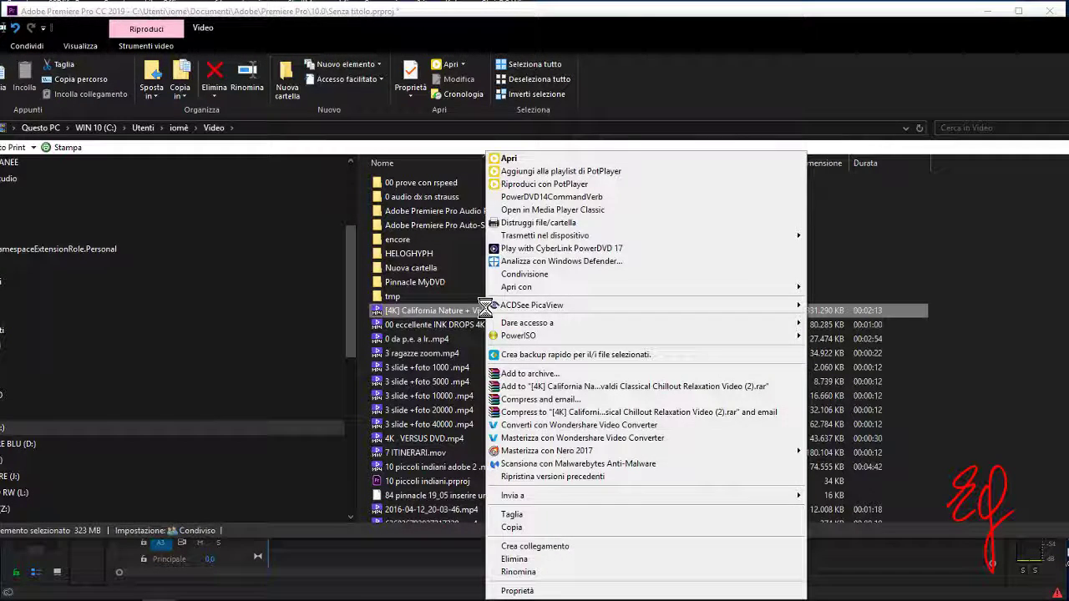
click(517, 591)
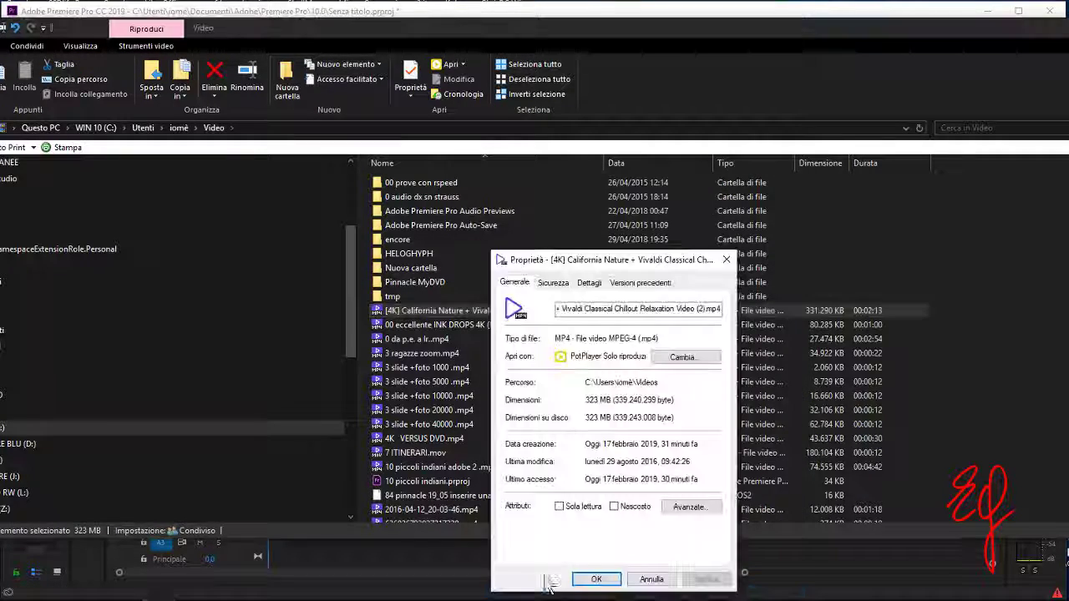
click(589, 283)
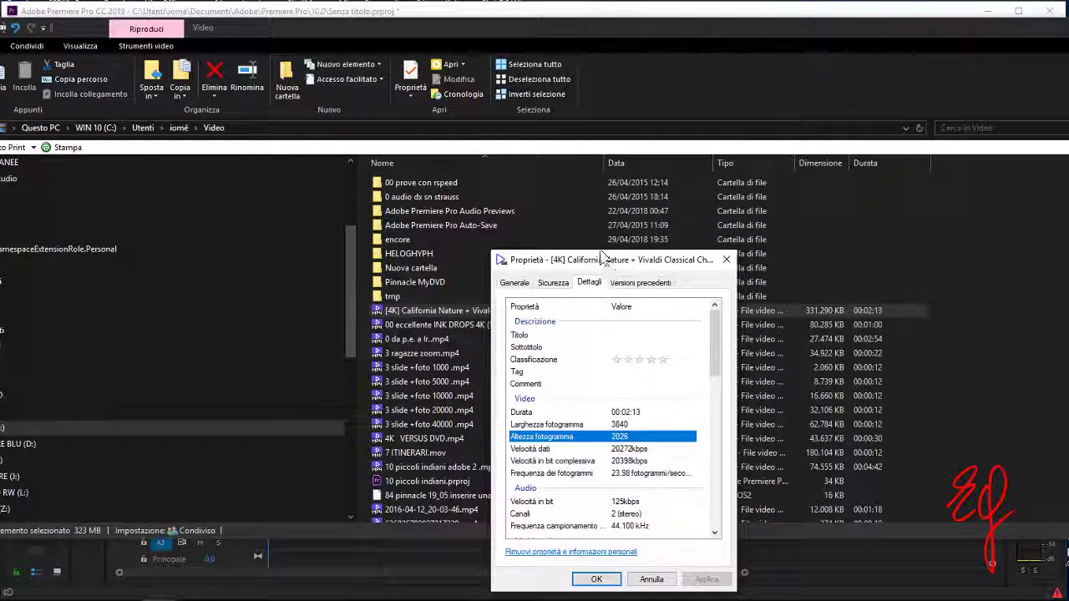
drag(607, 260, 589, 209)
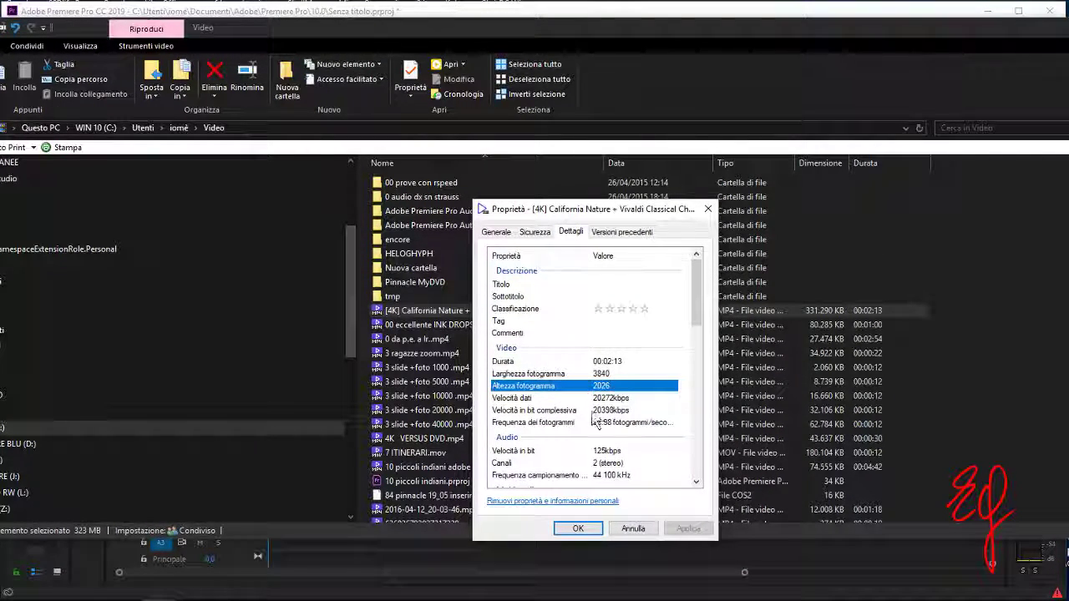
click(582, 528)
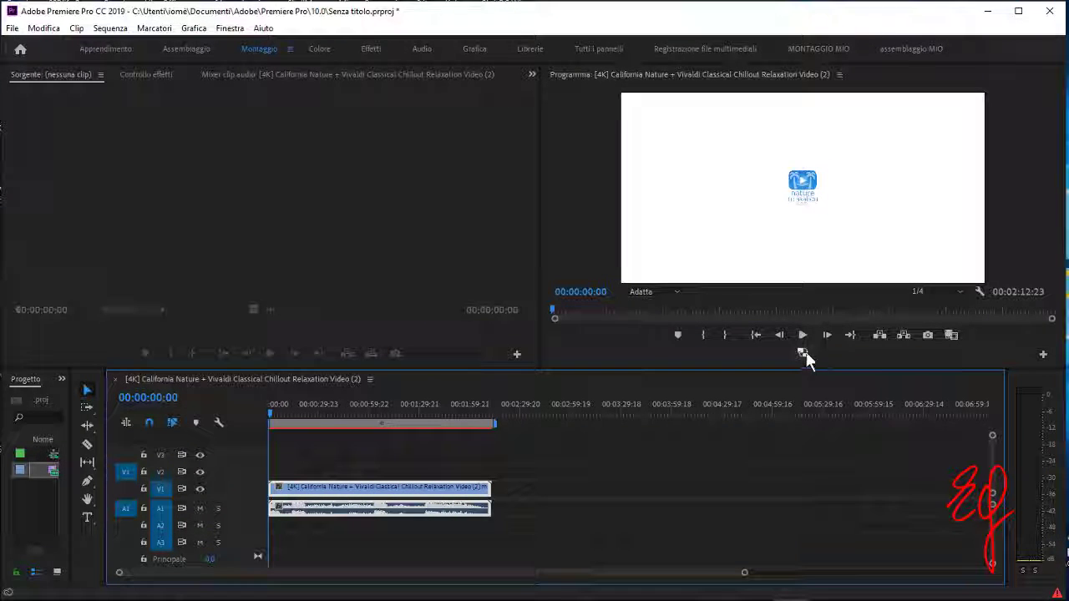
Turn on proxy playback and reveal the timeline clip's media file in File Explorer.
click(802, 349)
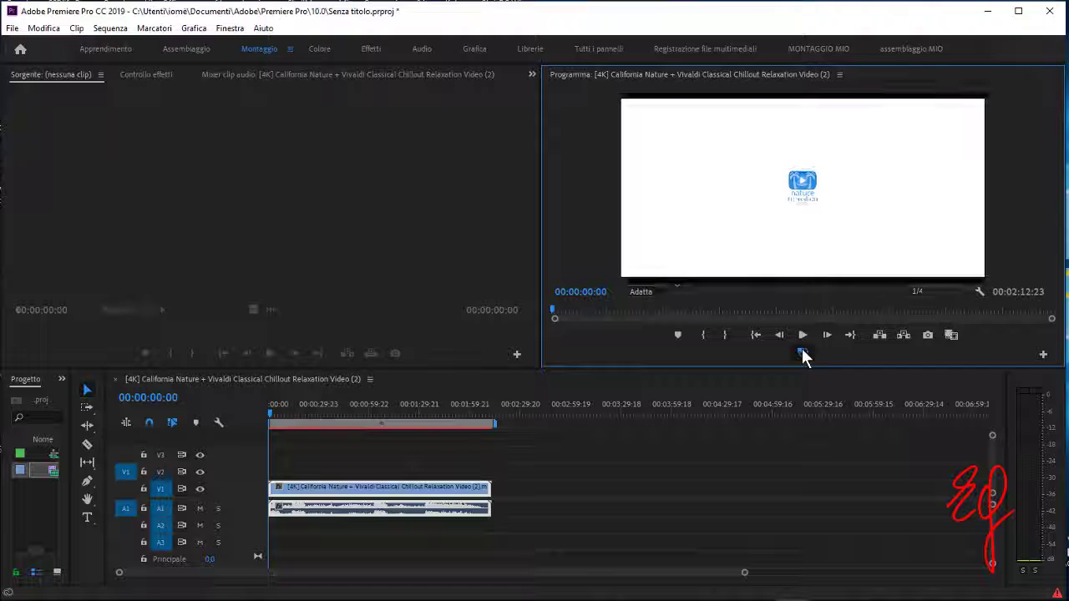
right_click(436, 488)
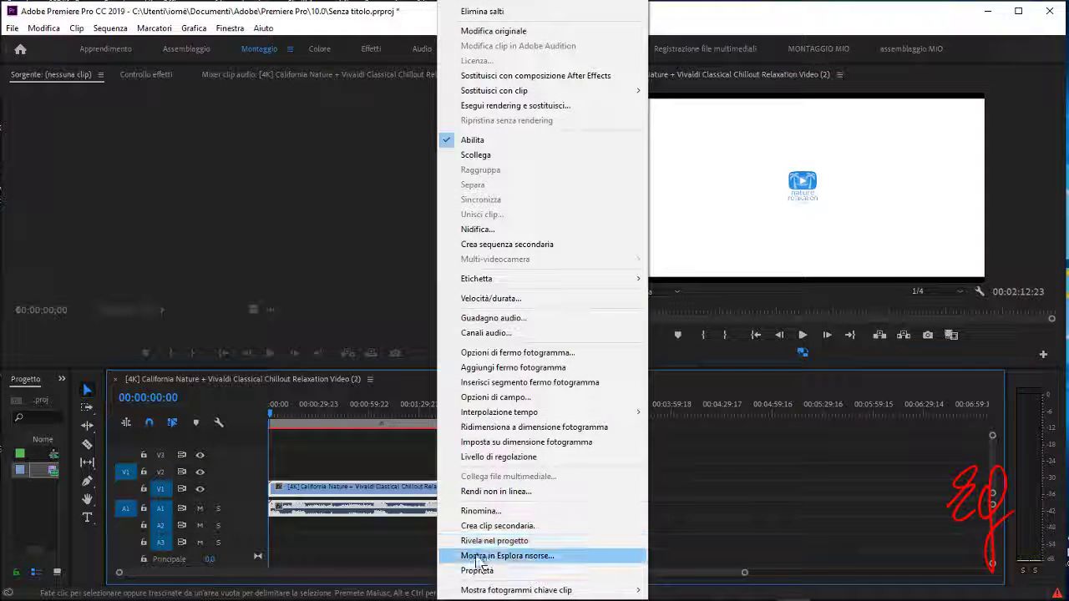
click(496, 558)
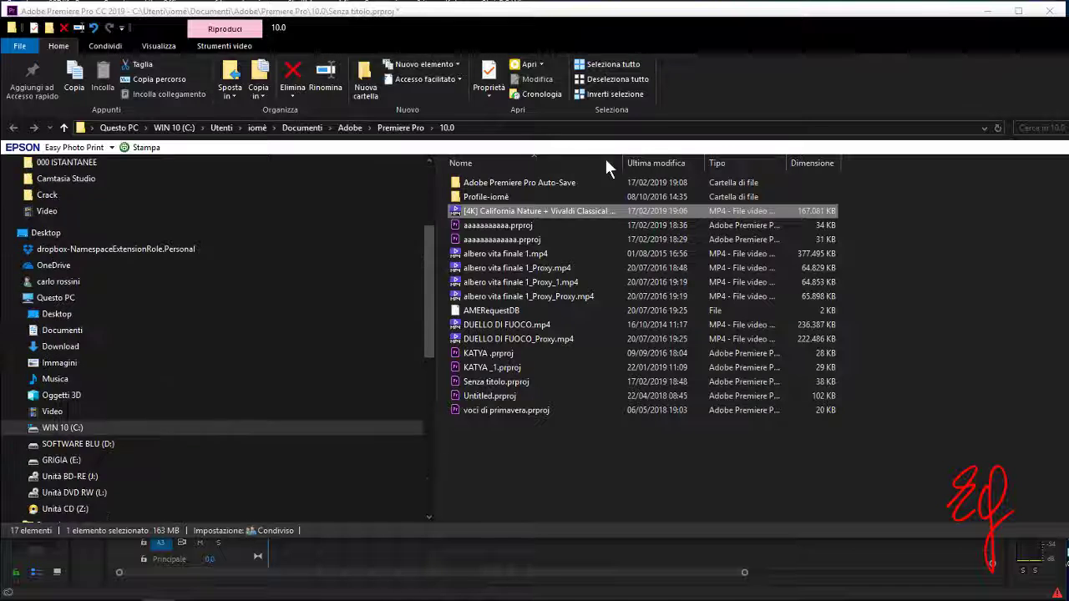
Confirm in the proxy's Properties details that it is 1280x720, 23.98 fps, 163 MB, then return to Premiere.
right_click(514, 211)
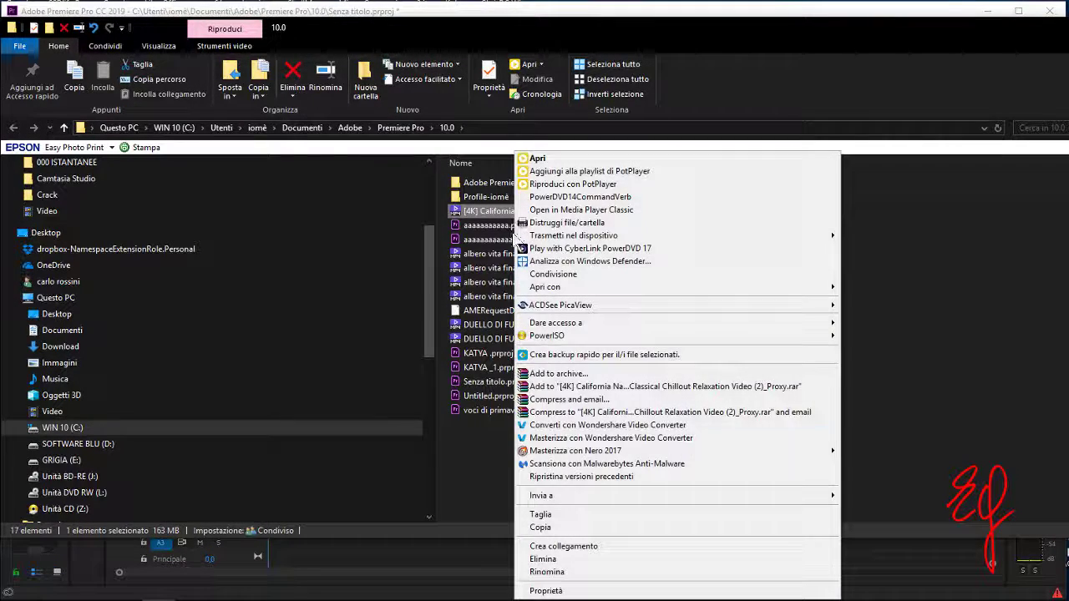
click(563, 591)
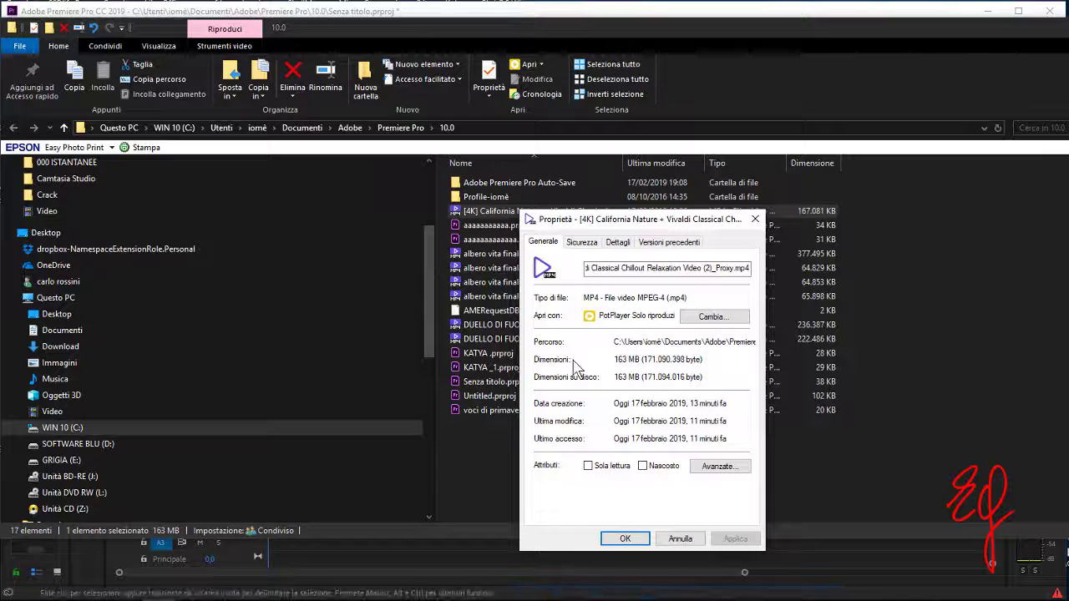
click(618, 243)
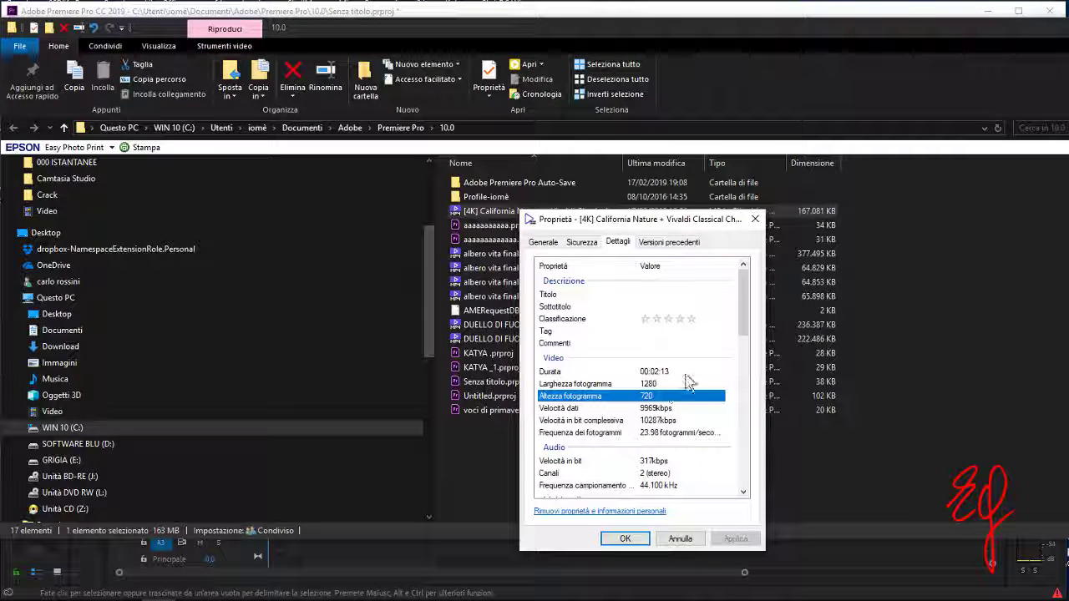
click(625, 539)
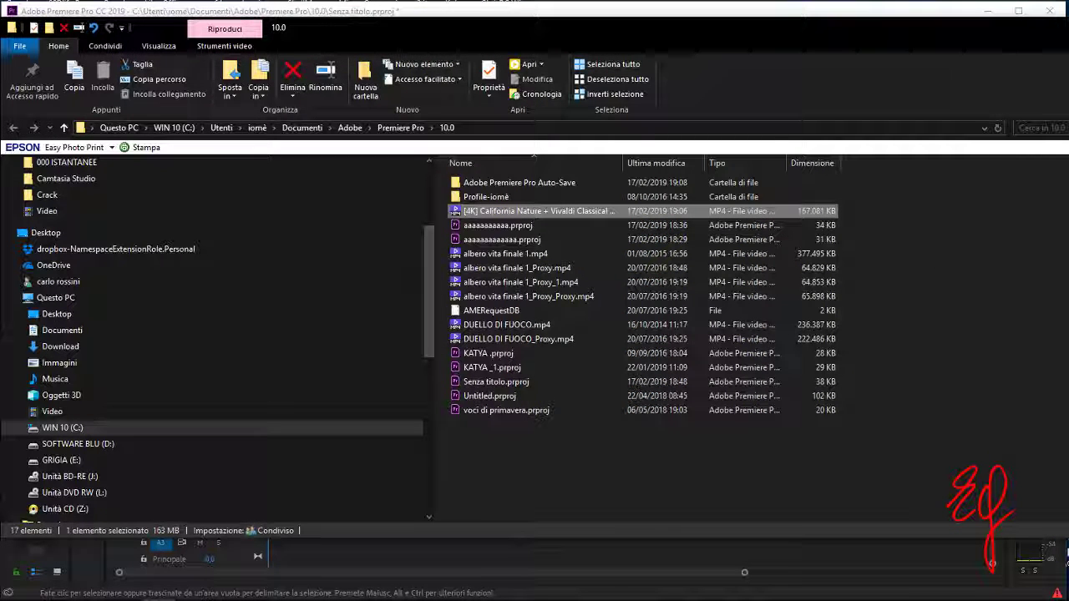
click(1049, 10)
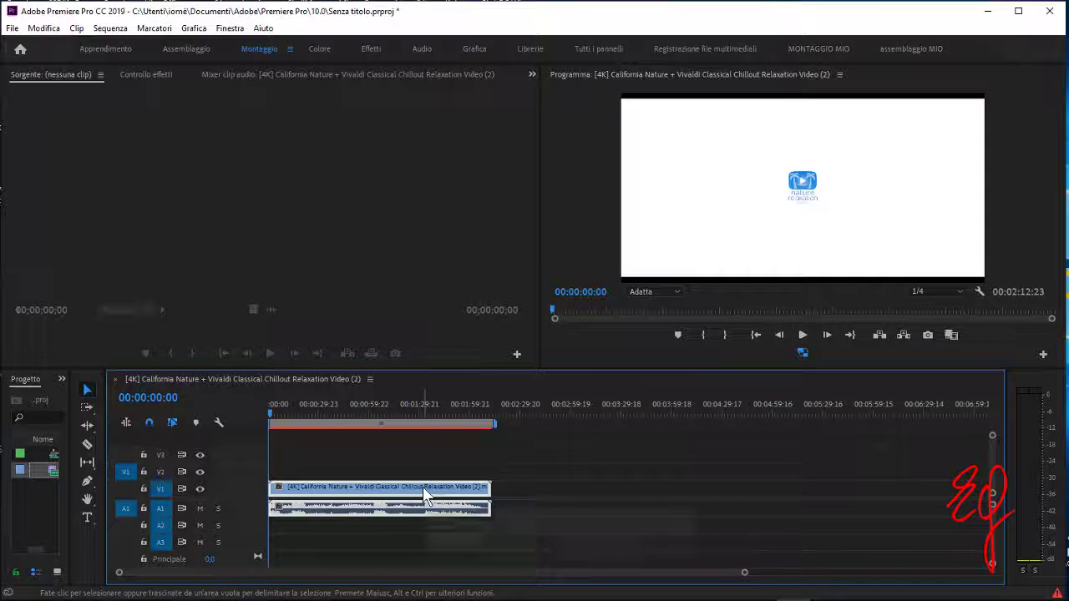
Play the sequence in the Program monitor with the proxy on, then stop.
click(801, 355)
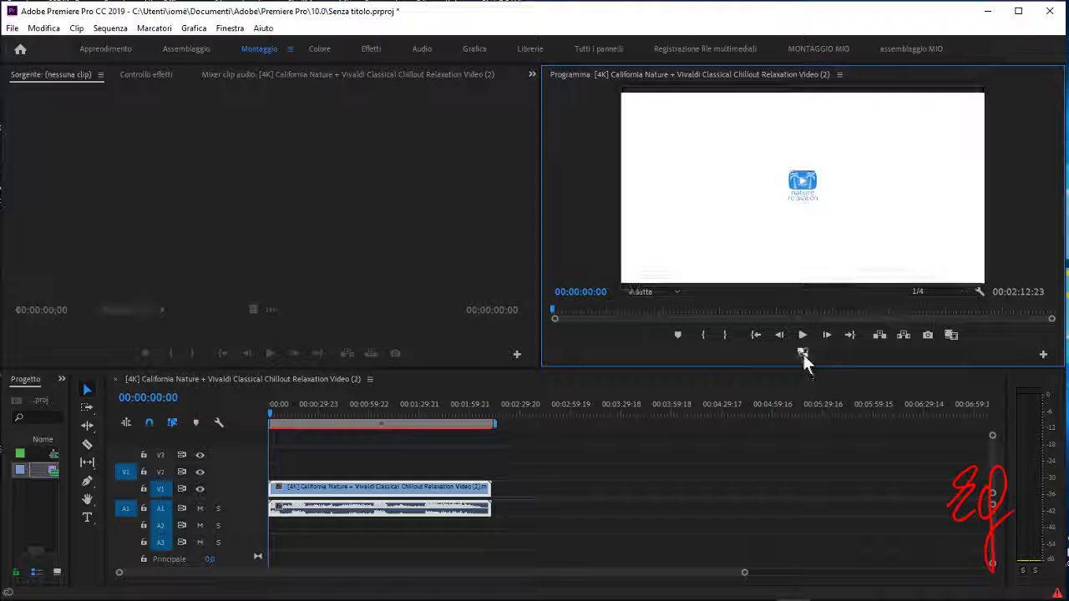
click(804, 336)
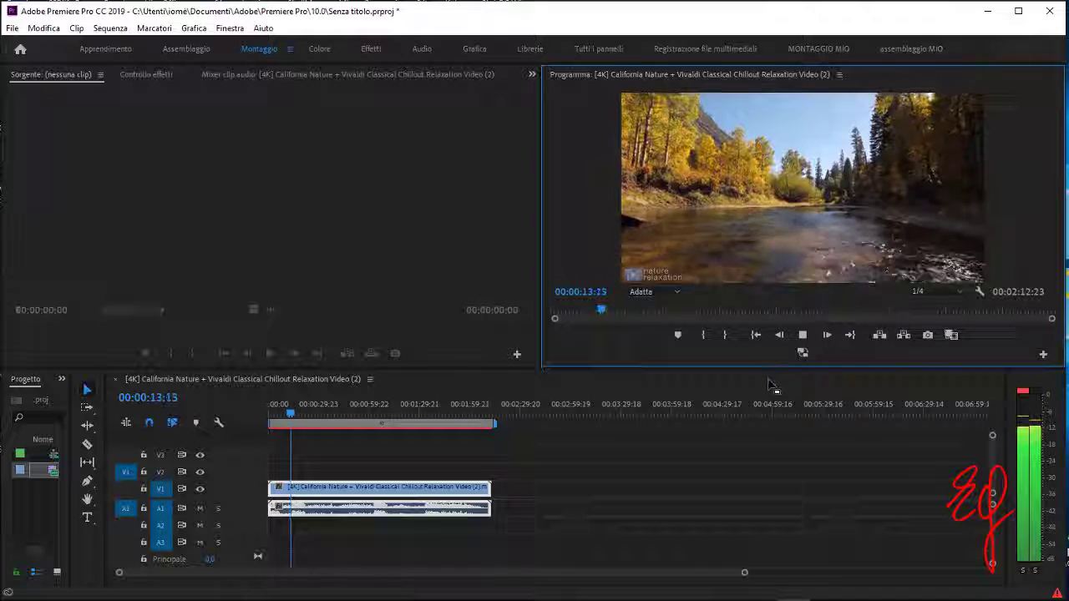
click(803, 335)
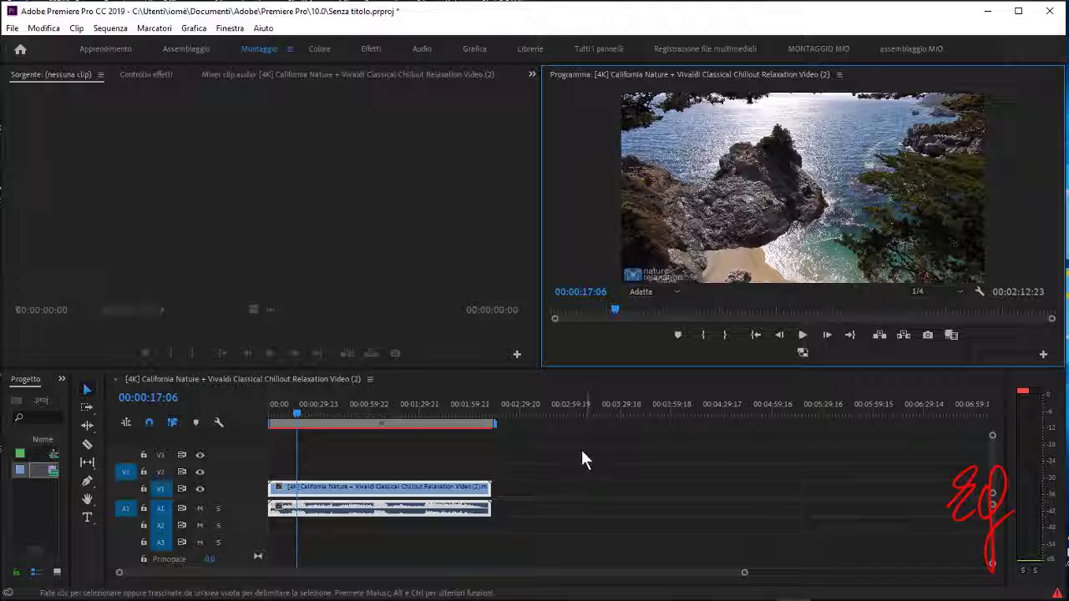
Resume playback, switch the proxy off mid-play, and stop at 00:00:25:02.
click(803, 335)
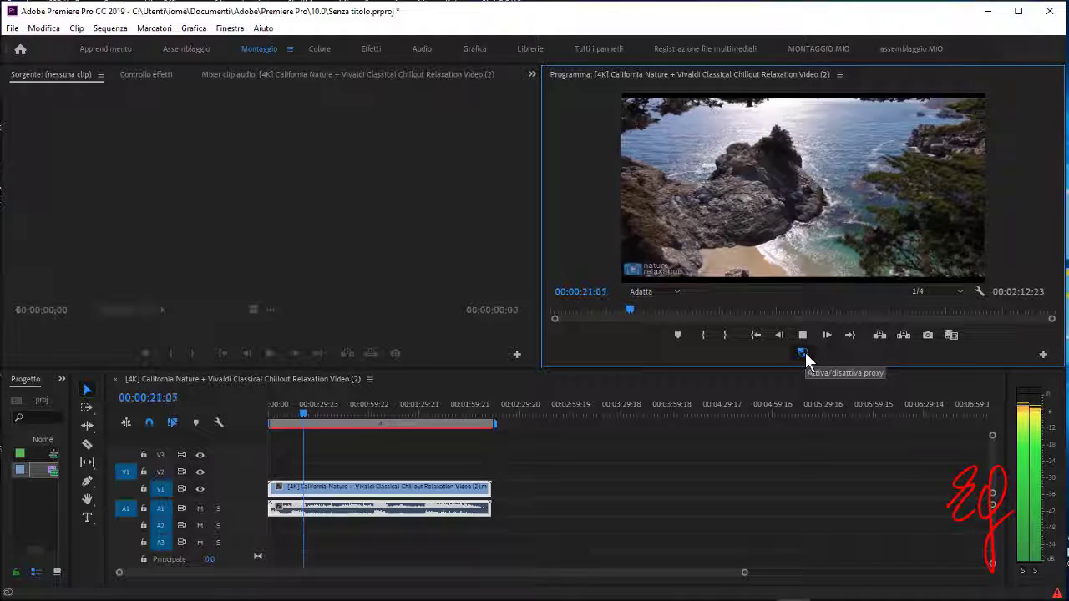
click(802, 352)
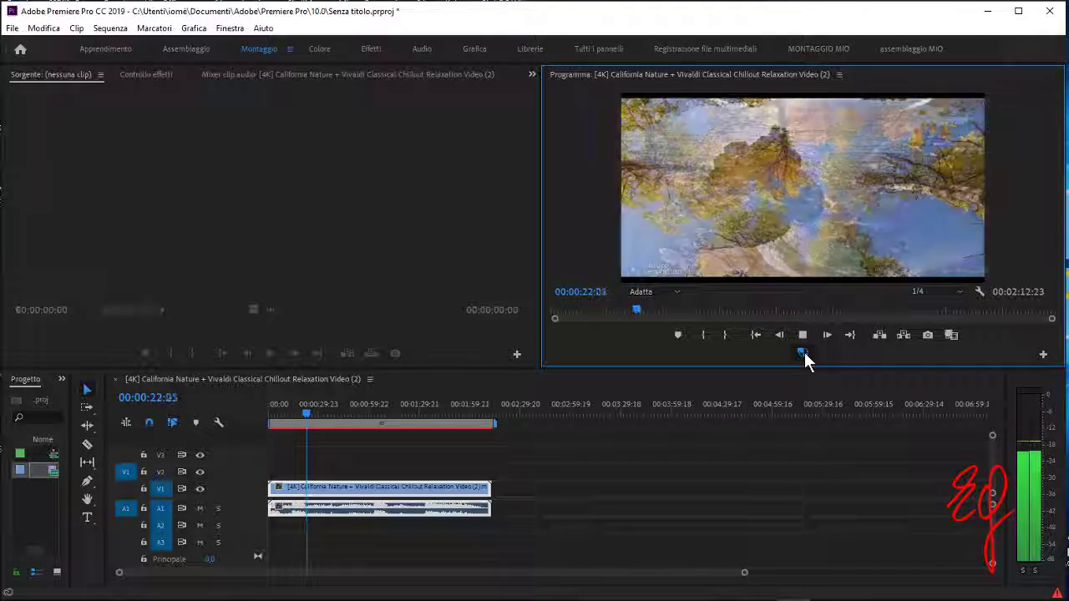
click(802, 335)
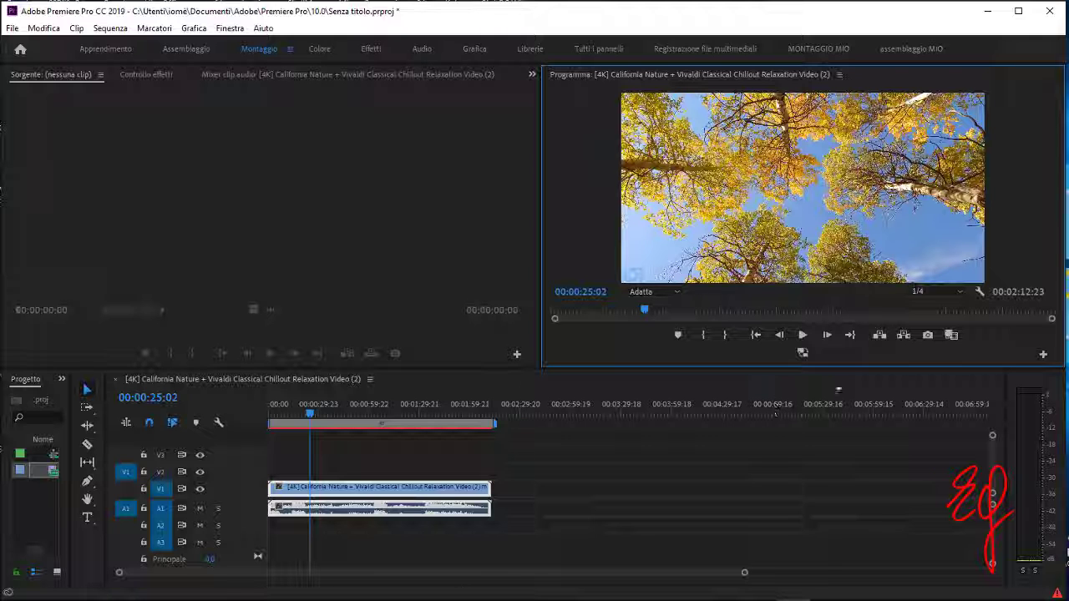
Re-enable proxy viewing and cut the clip's video and audio at 00:00:25:02 with Ctrl+K.
click(807, 352)
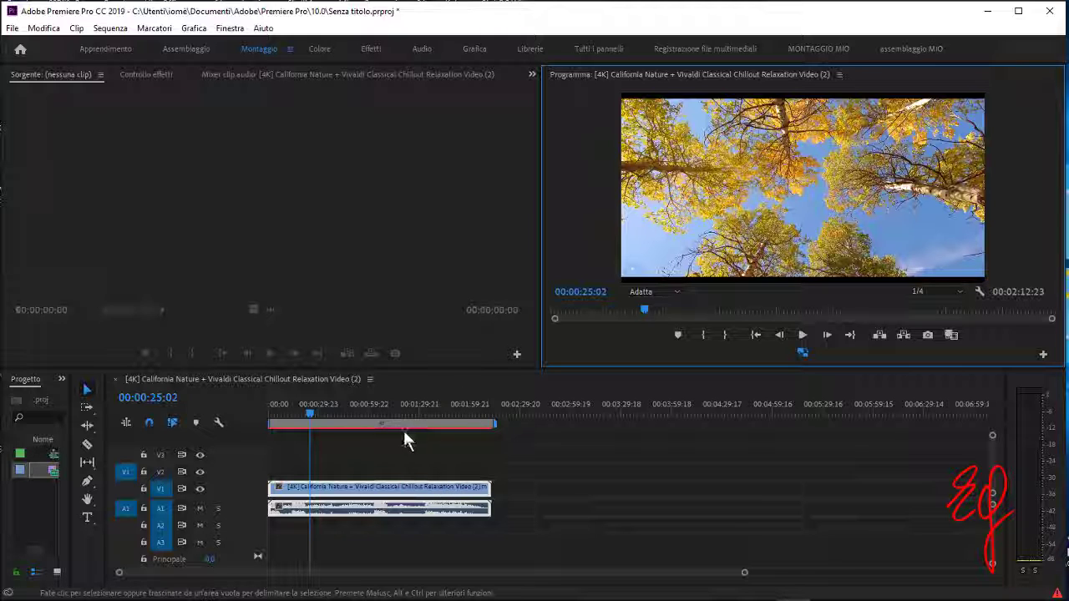
key(ctrl+k)
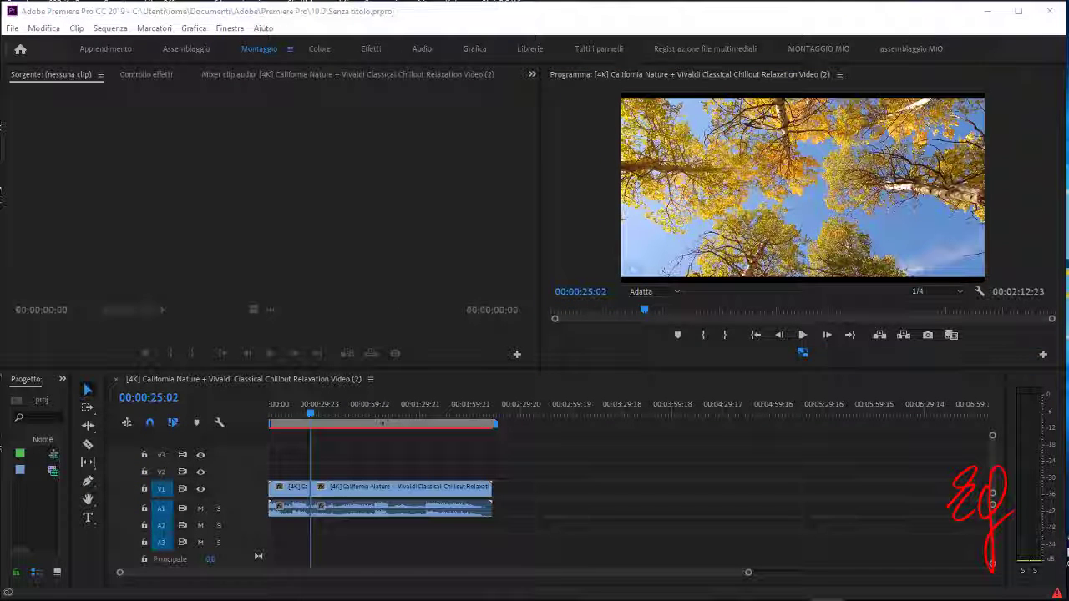